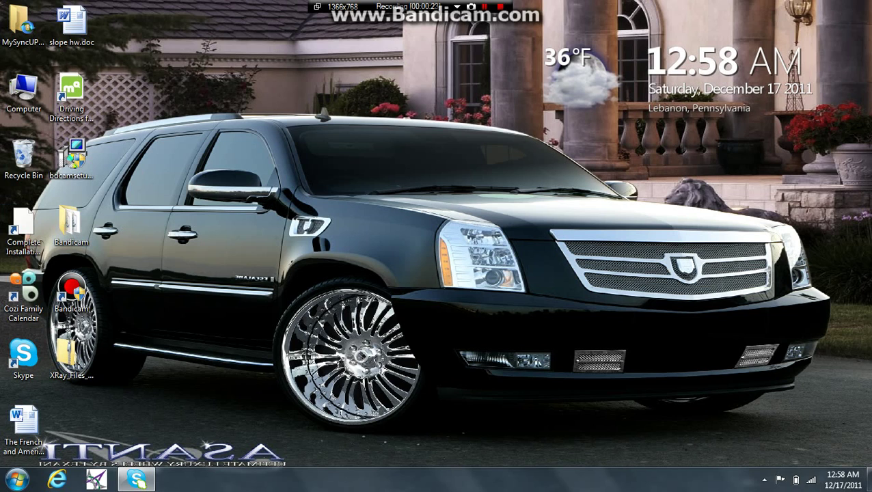
- Open the hidden files and folders settings in Control Panel's Appearance and Personalization category
{"action": "left_click", "coordinate": [16, 480]}
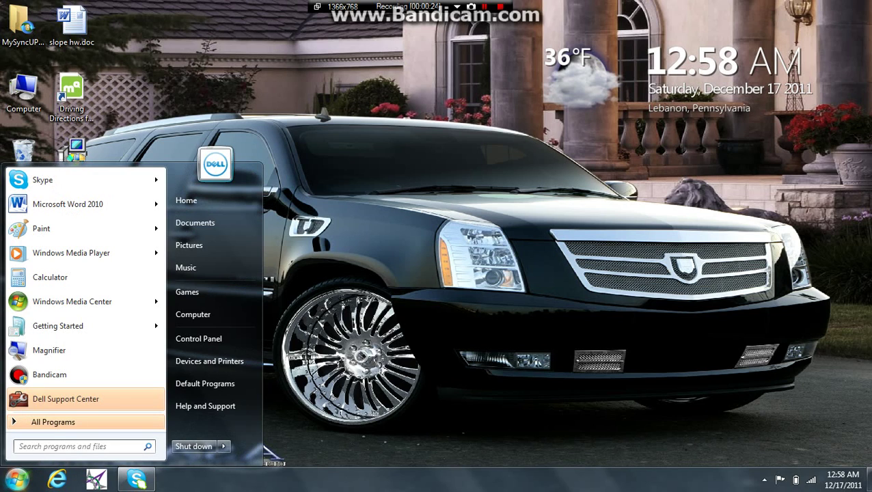
{"action": "left_click", "coordinate": [198, 338]}
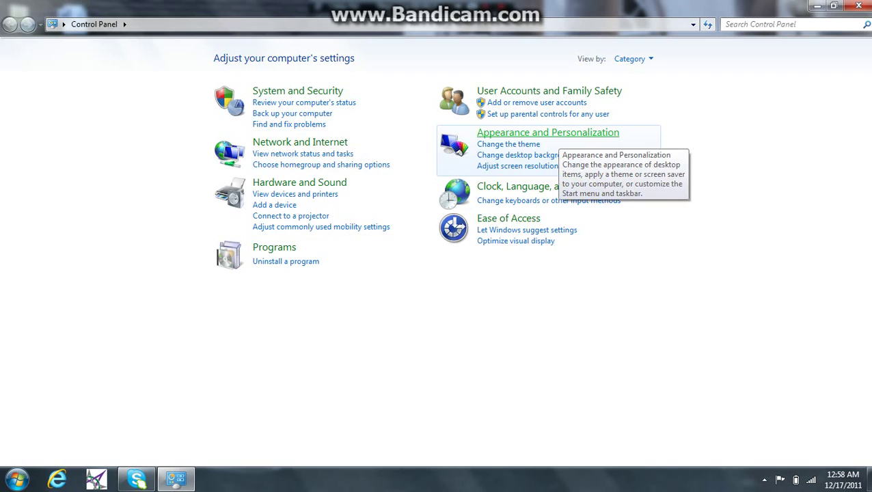
{"action": "left_click", "coordinate": [556, 134]}
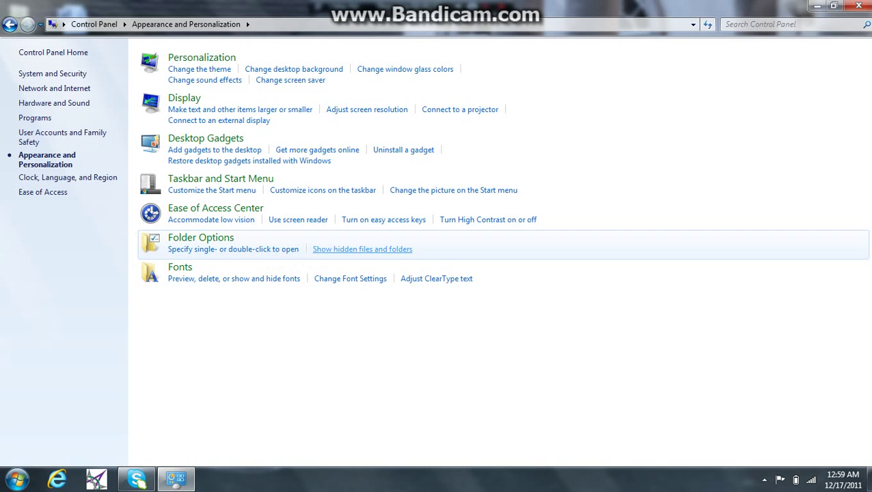
{"action": "left_click", "coordinate": [362, 248]}
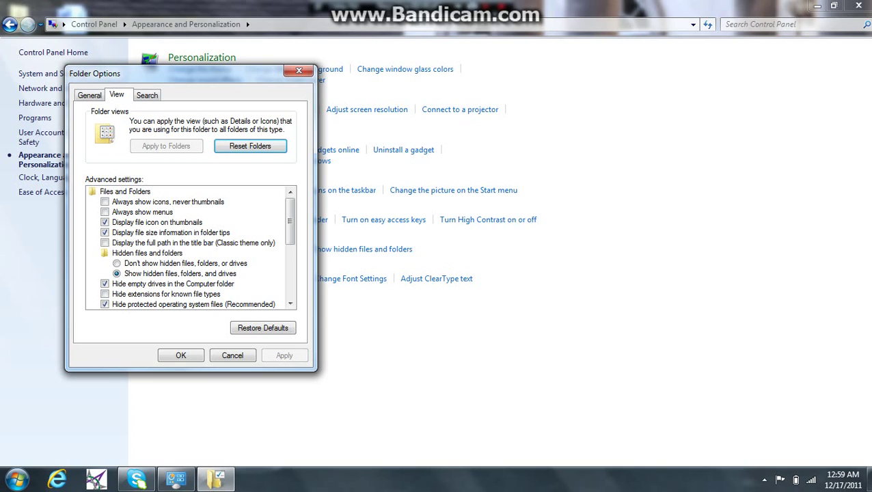
- Set folders to show hidden files, folders, and drives, leave extensions for known file types unhidden, and apply the settings
{"action": "left_click", "coordinate": [117, 263]}
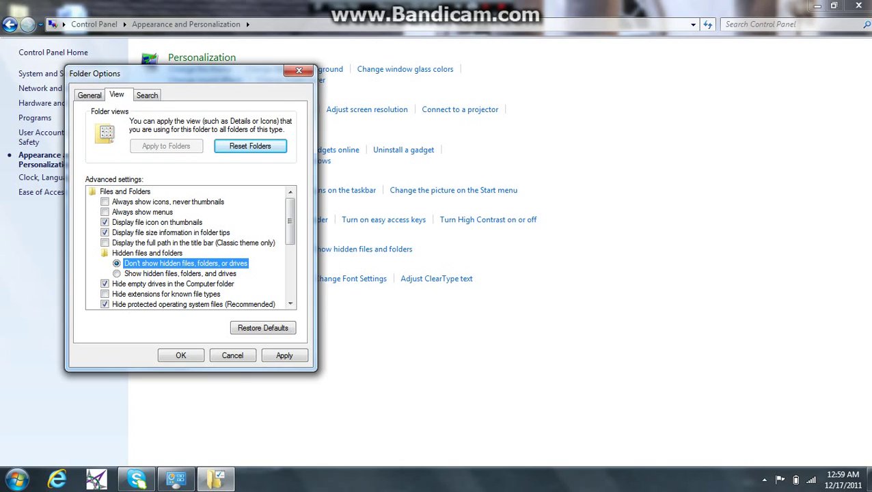
{"action": "left_click", "coordinate": [117, 273]}
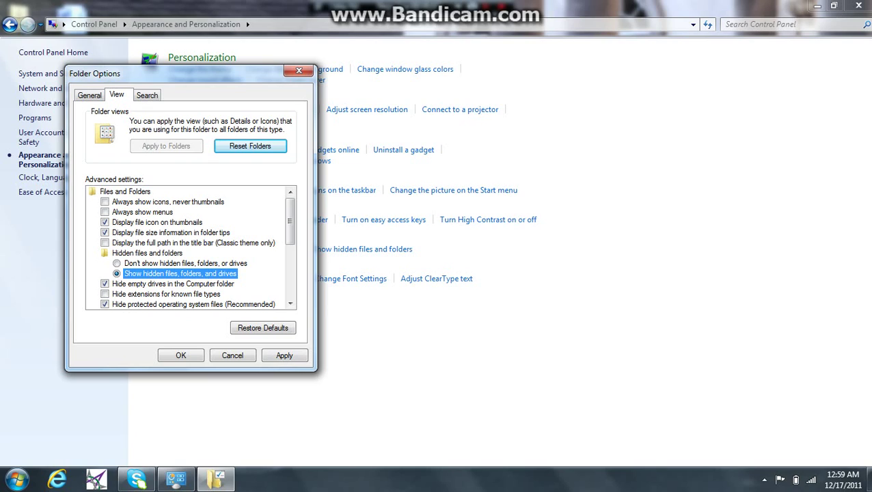
{"action": "left_click", "coordinate": [105, 294]}
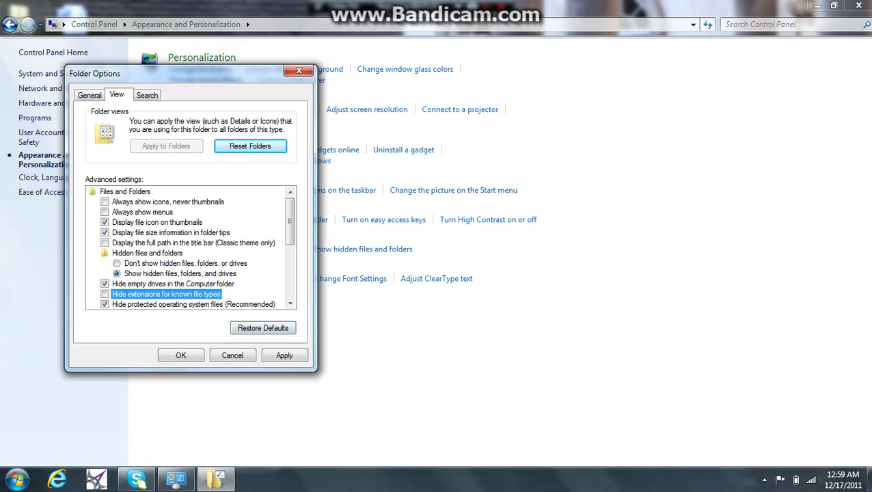
{"action": "left_click", "coordinate": [284, 355]}
{"action": "left_click", "coordinate": [180, 356]}
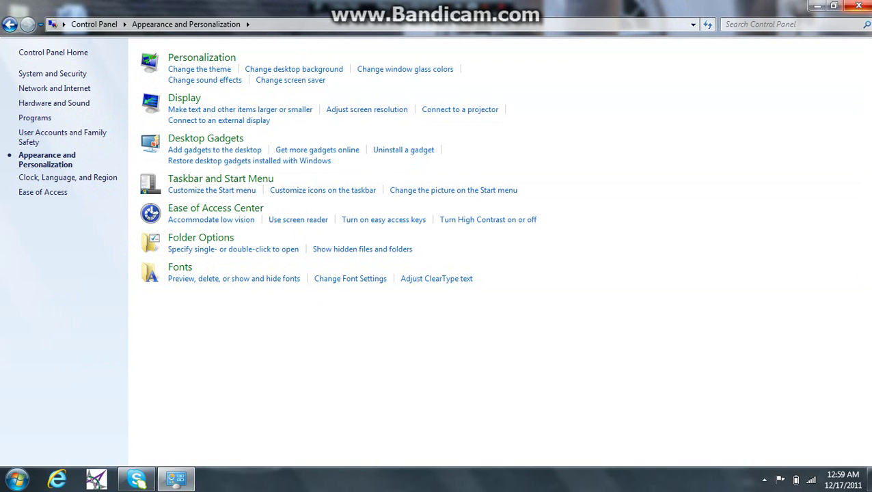
{"action": "left_click", "coordinate": [858, 6]}
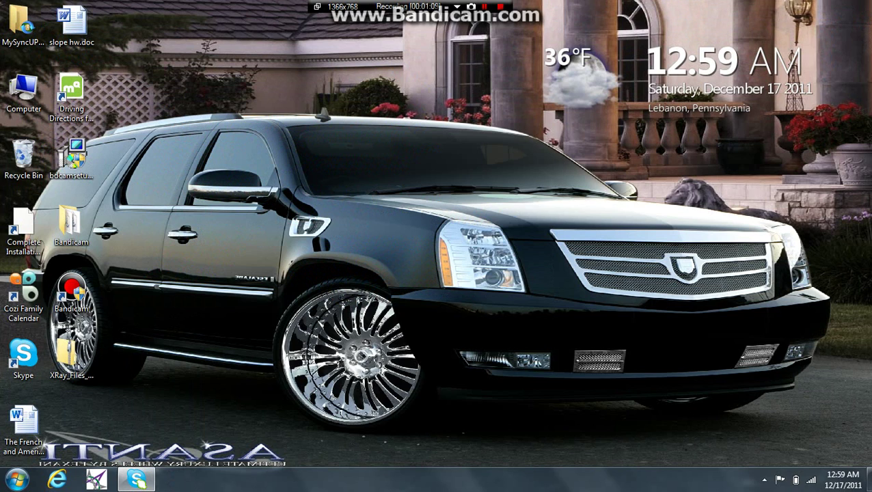
- Search for %appdata% and open the Roaming folder
{"action": "left_click", "coordinate": [18, 479]}
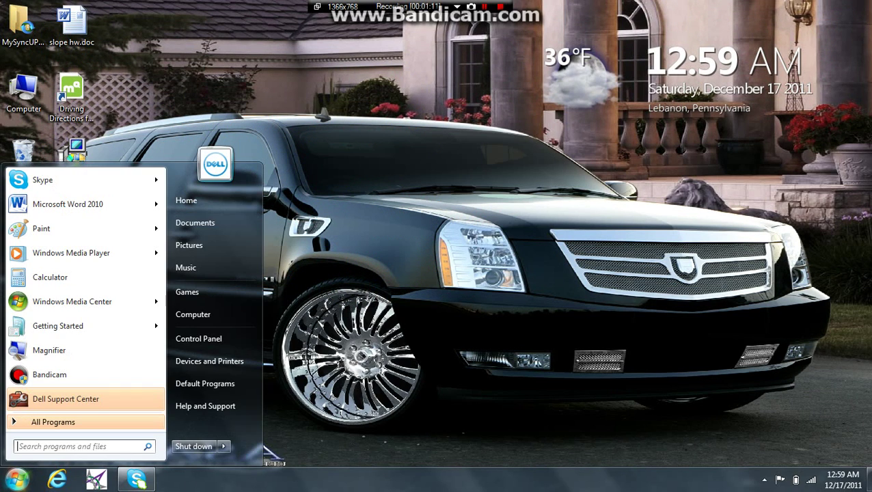
{"action": "type", "text": "%"}
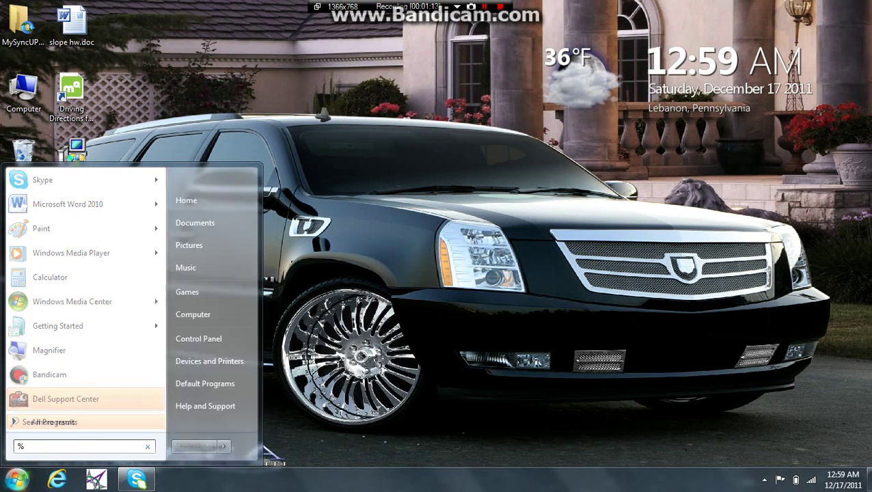
{"action": "type", "text": "a"}
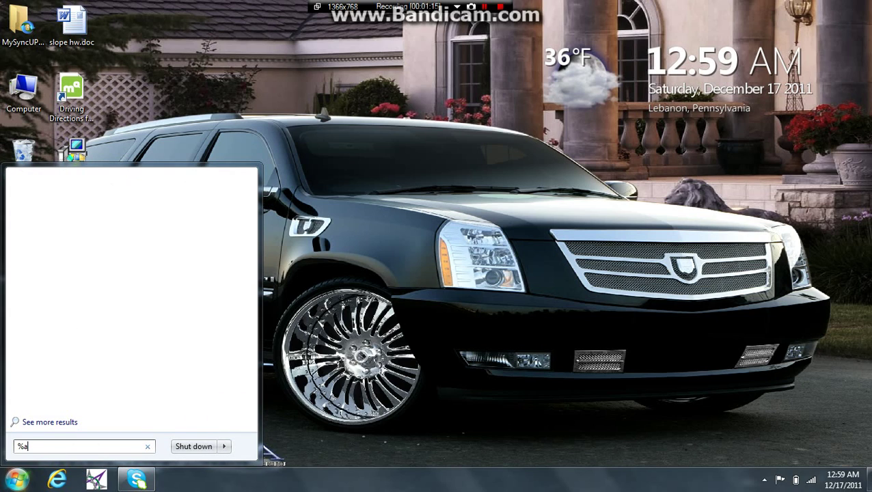
{"action": "type", "text": "ppdata"}
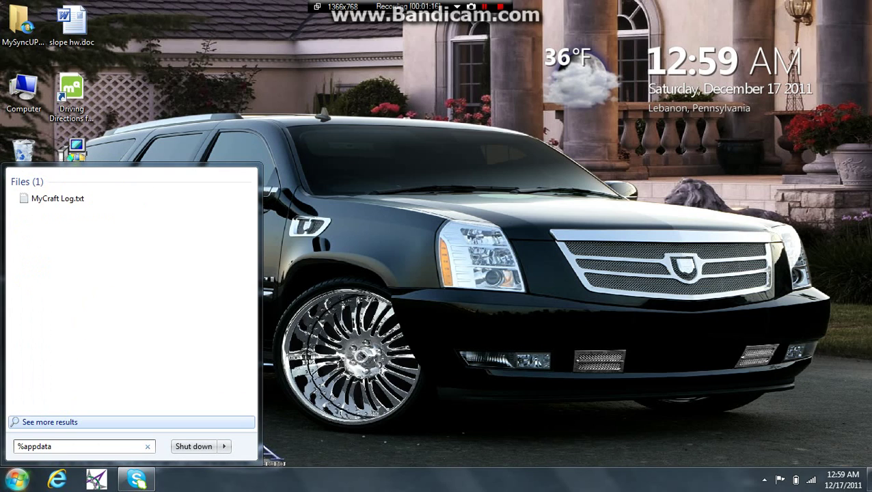
{"action": "type", "text": "%"}
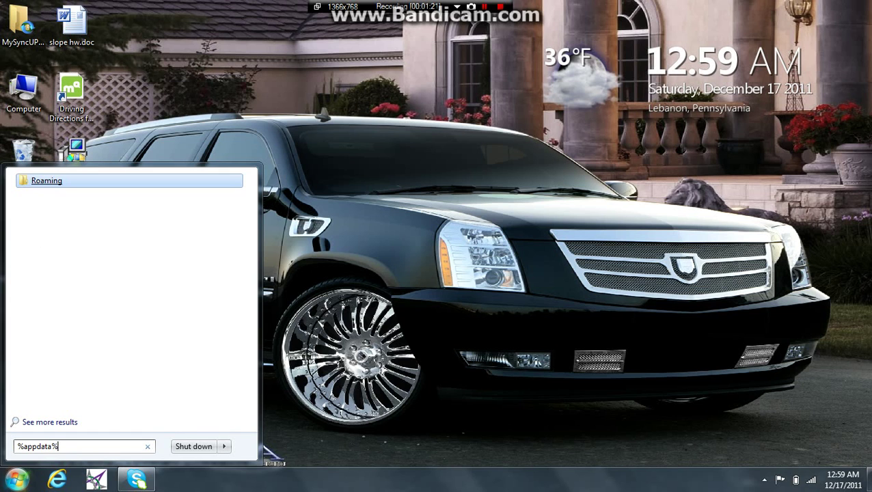
{"action": "key", "text": "Return"}
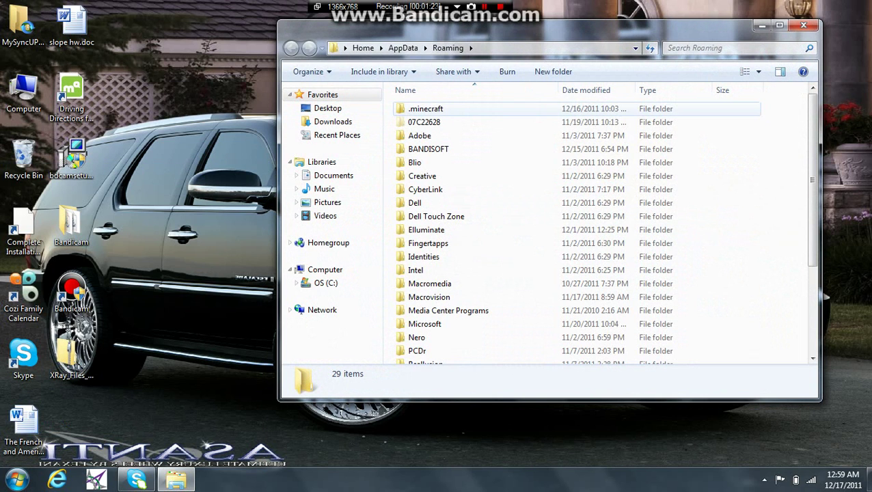
- Open the bin folder inside the .minecraft folder
{"action": "double_click", "coordinate": [424, 109]}
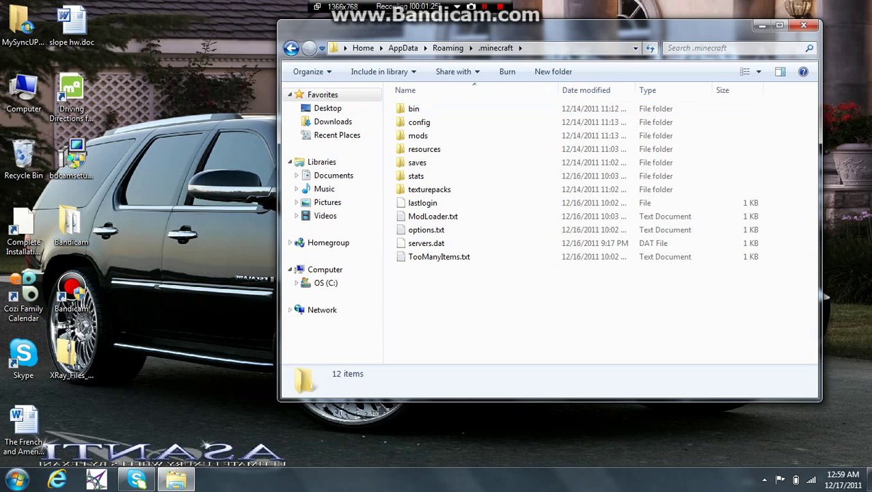
{"action": "left_click", "coordinate": [291, 48]}
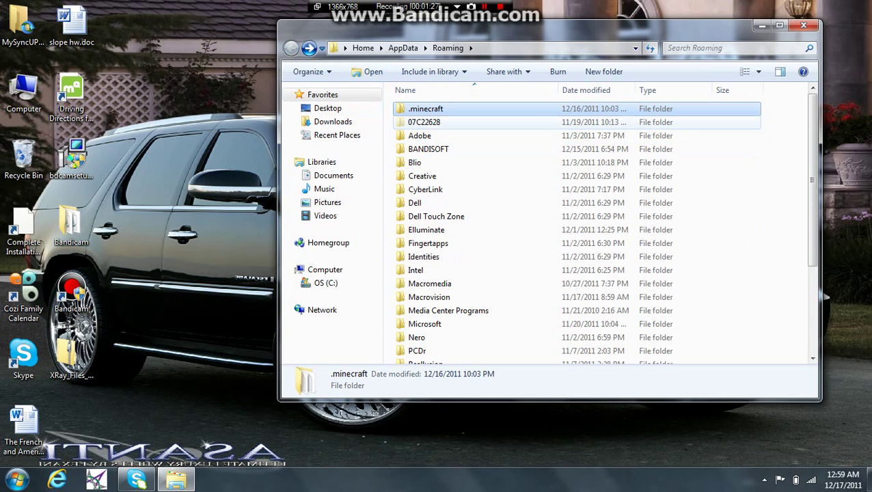
{"action": "double_click", "coordinate": [435, 108]}
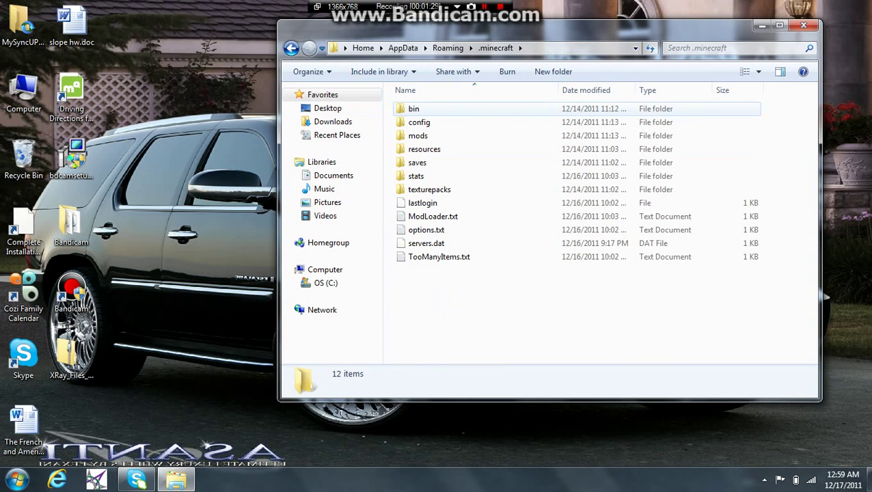
{"action": "double_click", "coordinate": [414, 109]}
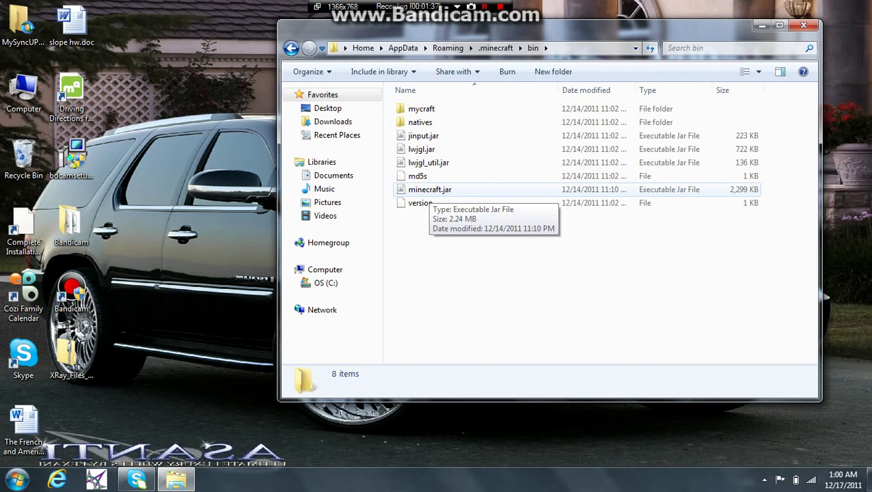
- Rename minecraft.jar to minecraft.zip and accept the extension change
{"action": "left_click", "coordinate": [429, 189]}
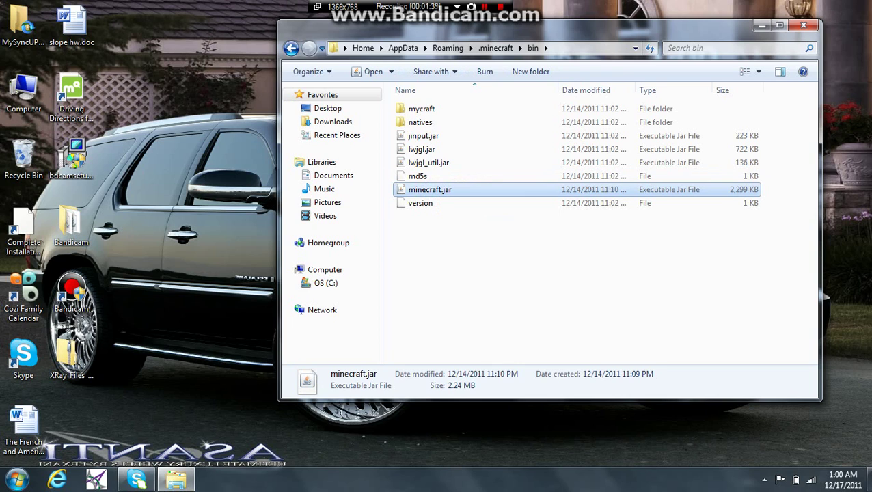
{"action": "key", "text": "F2"}
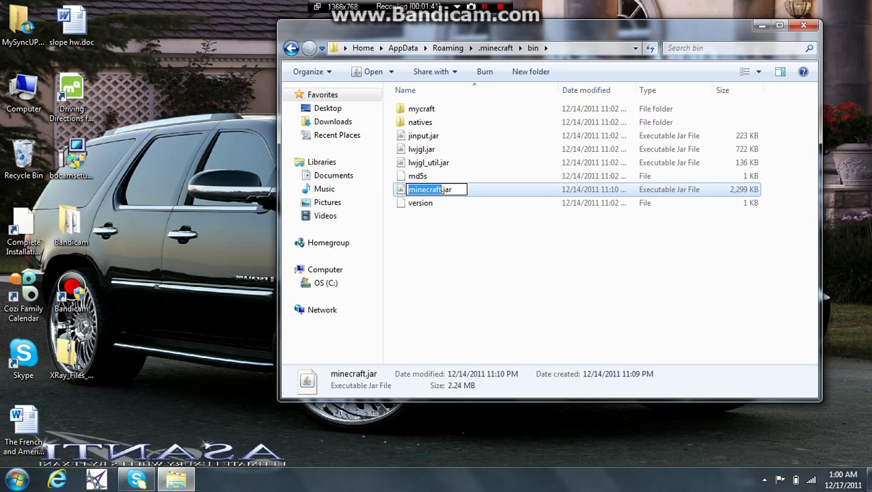
{"action": "key", "text": "End"}
{"action": "key", "text": "BackSpace"}
{"action": "key", "text": "BackSpace"}
{"action": "key", "text": "BackSpace"}
{"action": "type", "text": "zip"}
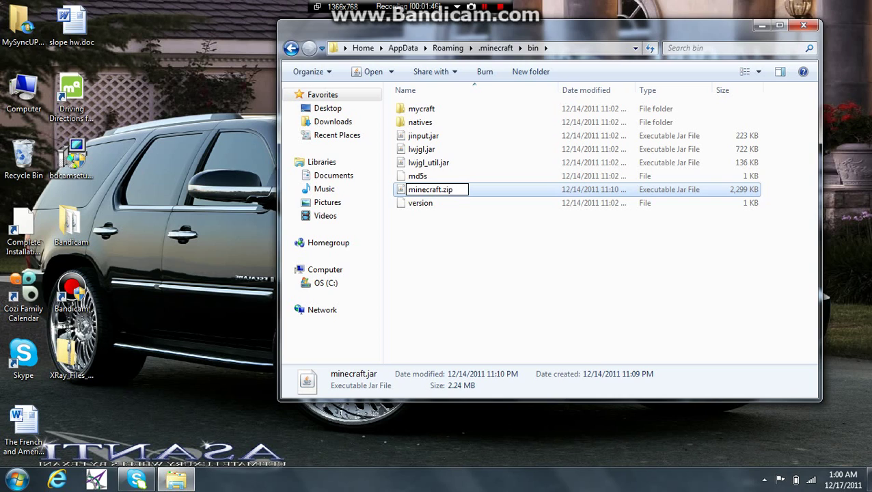
{"action": "key", "text": "Return"}
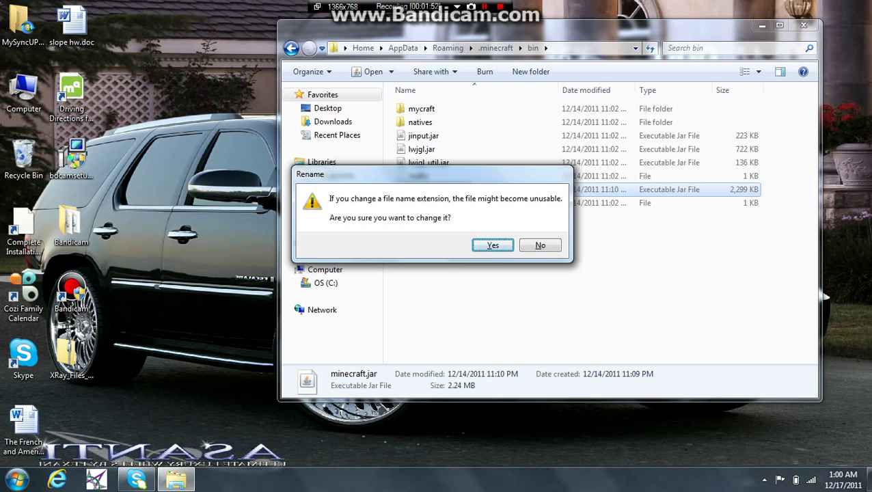
{"action": "key", "text": "Return"}
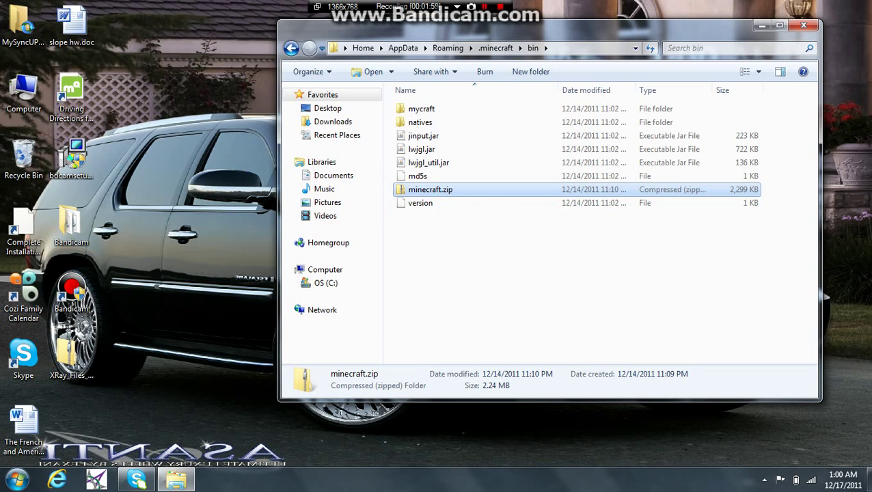
- Extract all files from minecraft.zip into the bin\minecraft folder and reposition the window of extracted files
{"action": "right_click", "coordinate": [432, 192]}
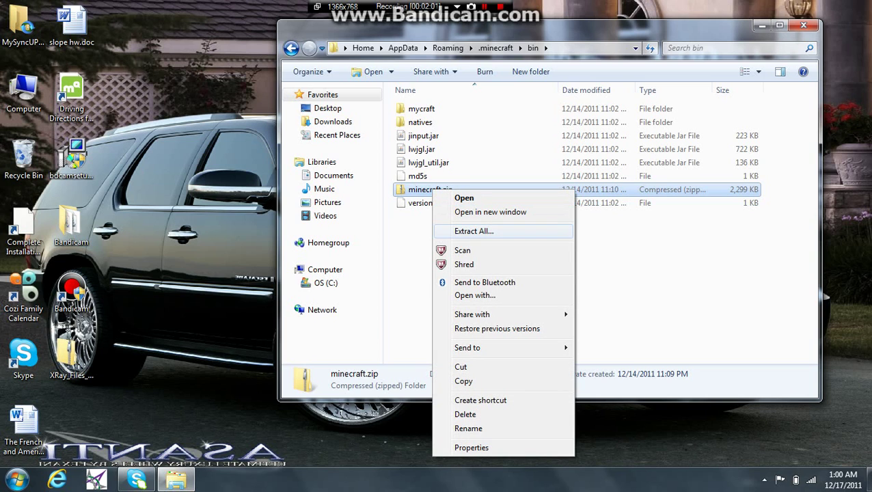
{"action": "left_click", "coordinate": [474, 231]}
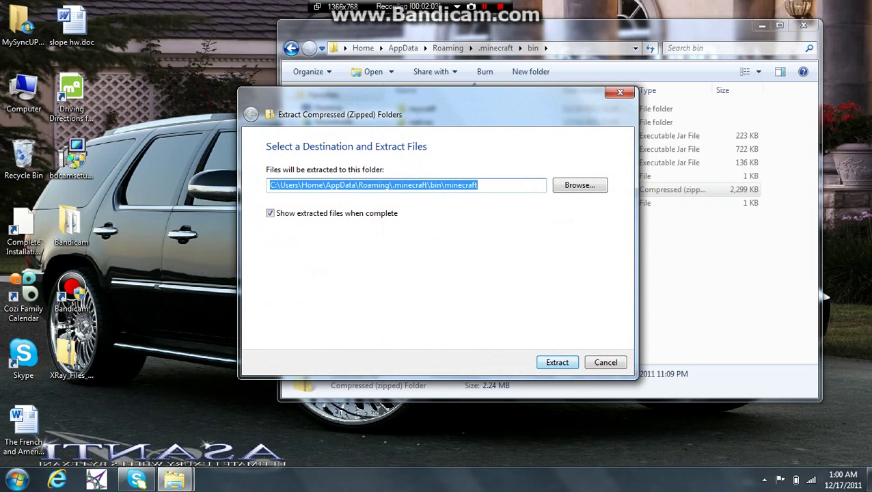
{"action": "left_click", "coordinate": [556, 362]}
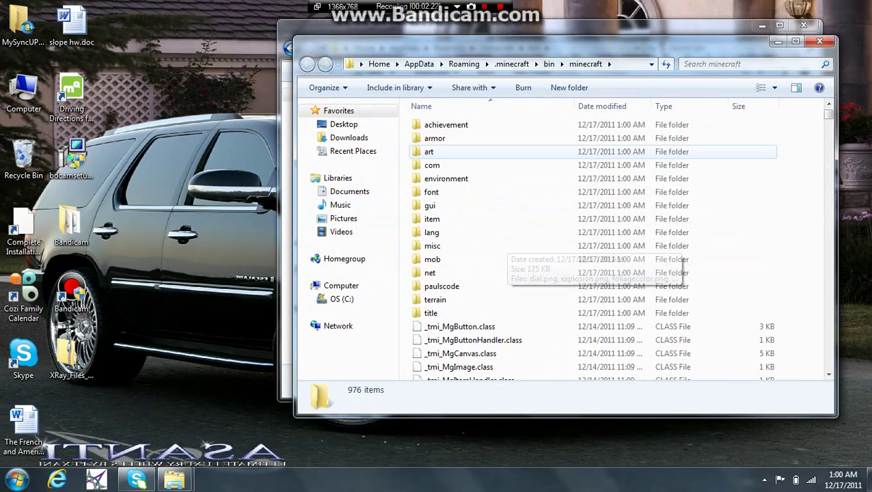
{"action": "left_click_drag", "start_coordinate": [470, 48], "coordinate": [413, 69]}
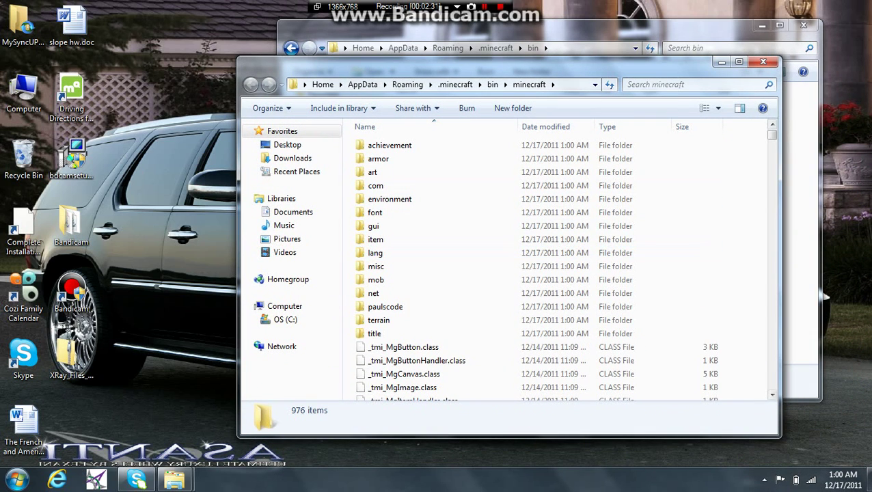
{"action": "mouse_move", "coordinate": [771, 135]}
{"action": "left_mouse_down"}
{"action": "mouse_move", "coordinate": [771, 163]}
{"action": "mouse_move", "coordinate": [771, 134]}
{"action": "left_mouse_up"}
- Delete minecraft.zip from the bin folder
{"action": "left_click", "coordinate": [799, 239]}
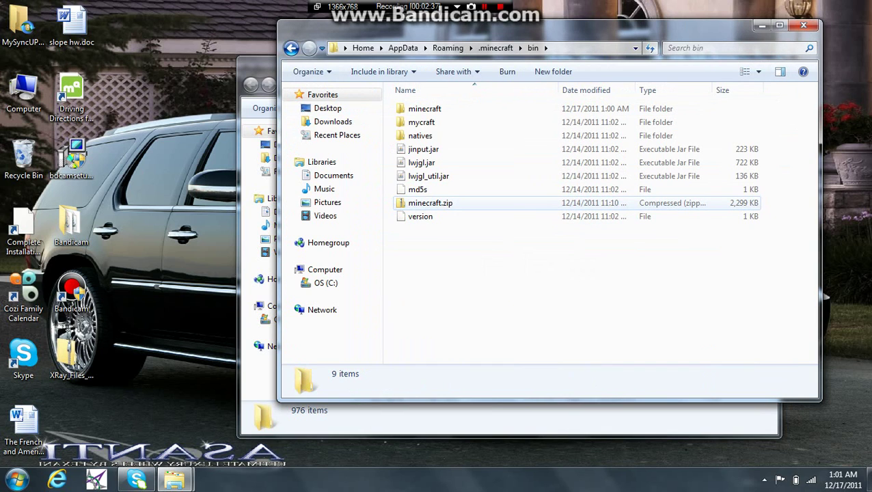
{"action": "left_click", "coordinate": [408, 204]}
{"action": "right_click", "coordinate": [408, 201]}
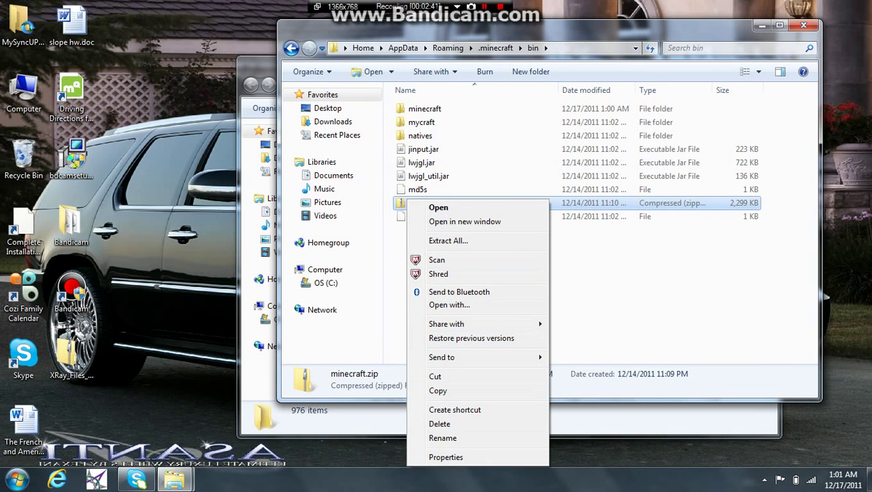
{"action": "left_click", "coordinate": [439, 423]}
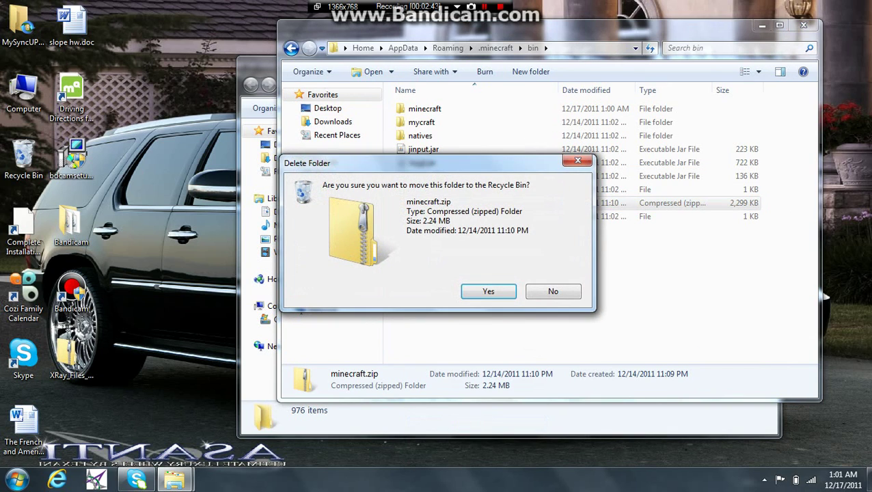
{"action": "key", "text": "Return"}
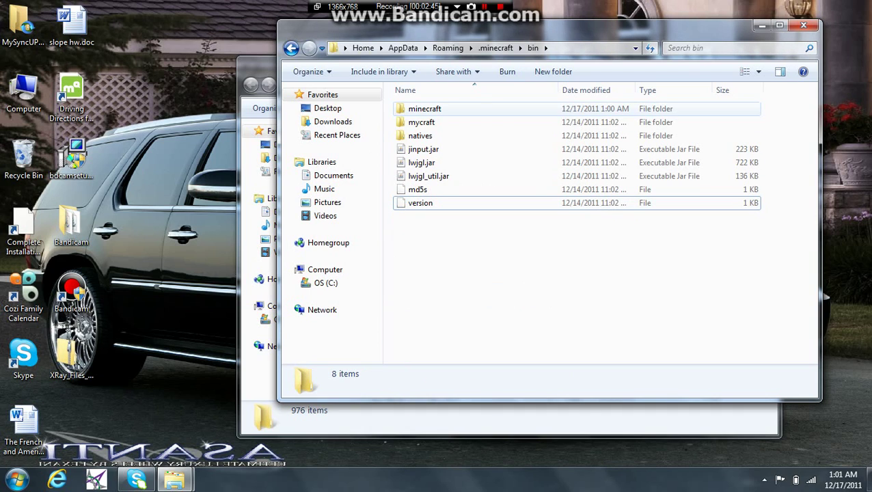
- View the contents of the minecraft folder, return to bin, and bring the separate minecraft folder window to the front
{"action": "double_click", "coordinate": [425, 109]}
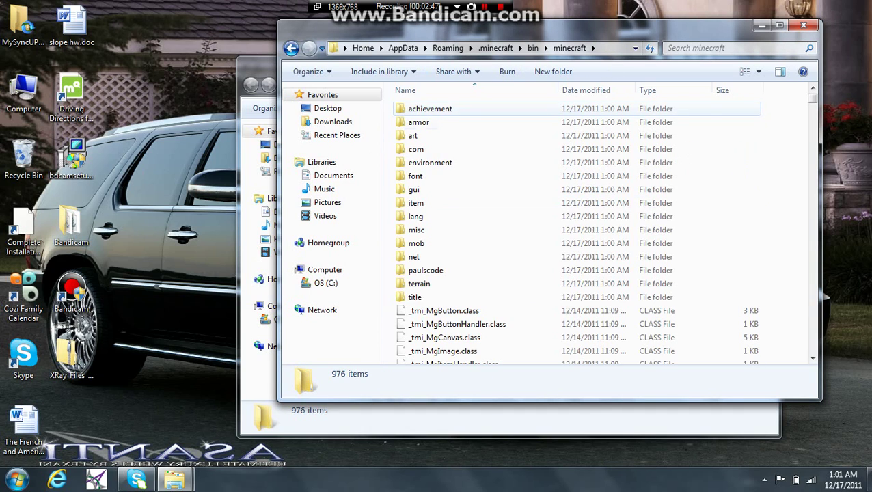
{"action": "left_click", "coordinate": [291, 48]}
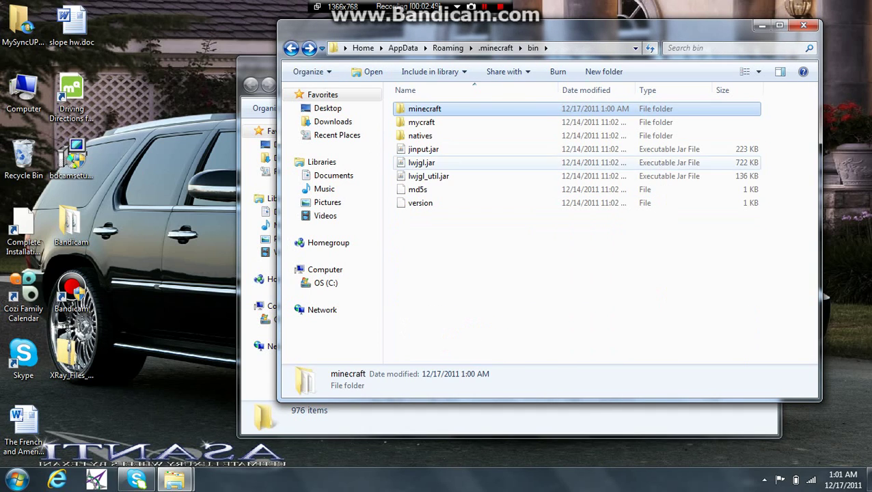
{"action": "mouse_move", "coordinate": [174, 479]}
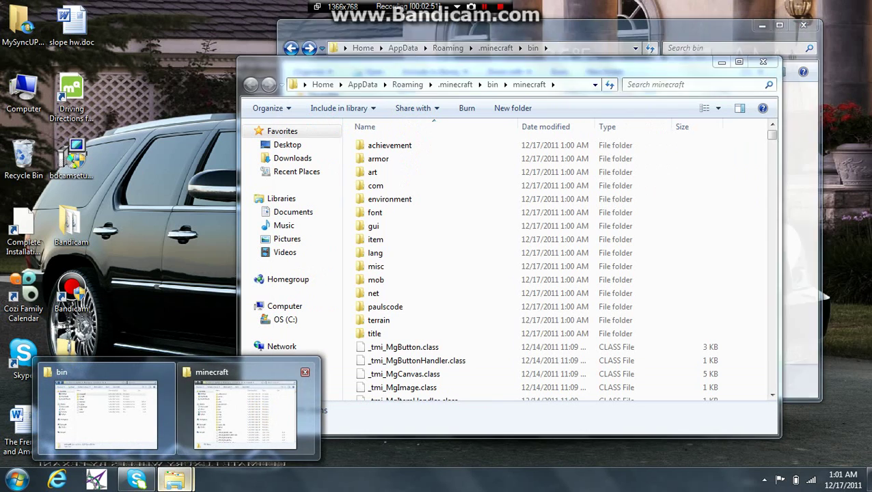
{"action": "left_click", "coordinate": [249, 408]}
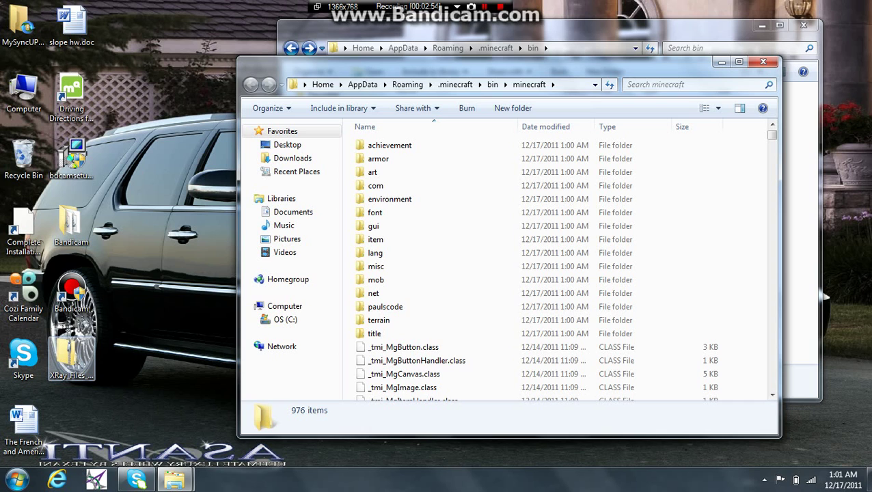
- Open the XRay_Files_(including_modloader)_Put_in_jar_file.zip archive from the desktop and show the files in its inner XRay Files folder
{"action": "double_click", "coordinate": [71, 355]}
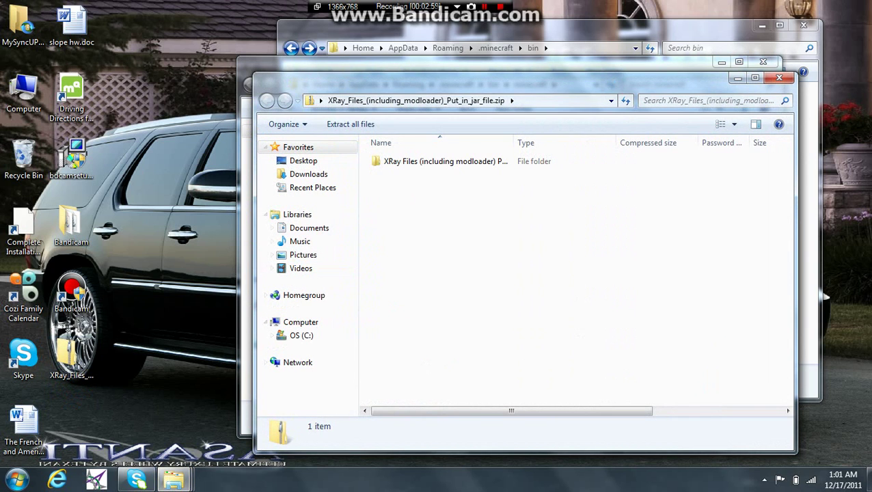
{"action": "left_click_drag", "start_coordinate": [478, 80], "coordinate": [361, 72]}
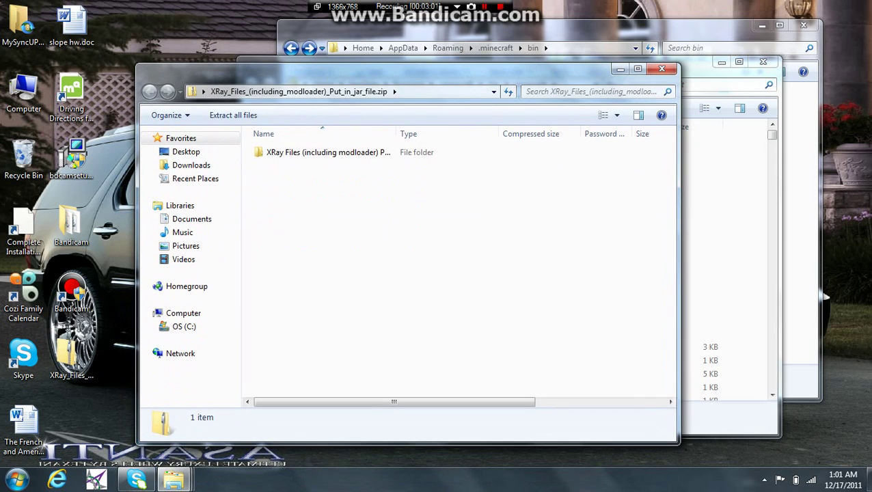
{"action": "double_click", "coordinate": [328, 151]}
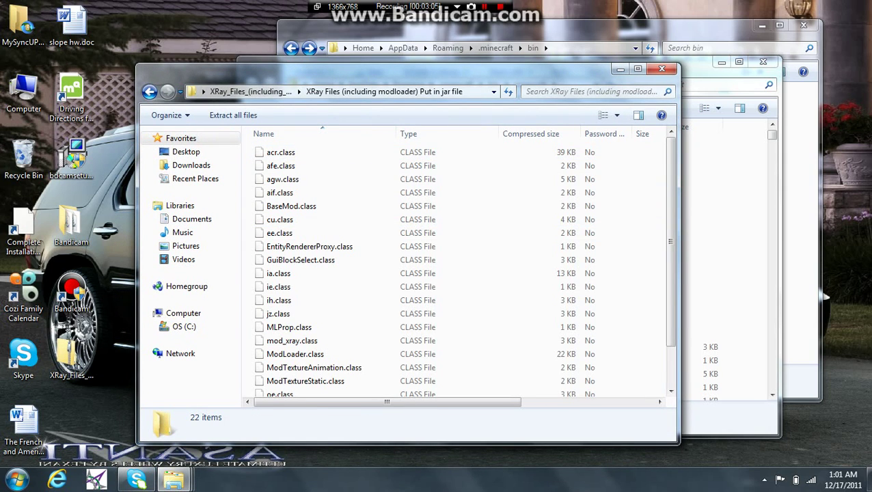
- Copy all the XRay class files into the bin\minecraft folder, replacing every existing file of the same name
{"action": "left_click_drag", "start_coordinate": [248, 146], "coordinate": [394, 397]}
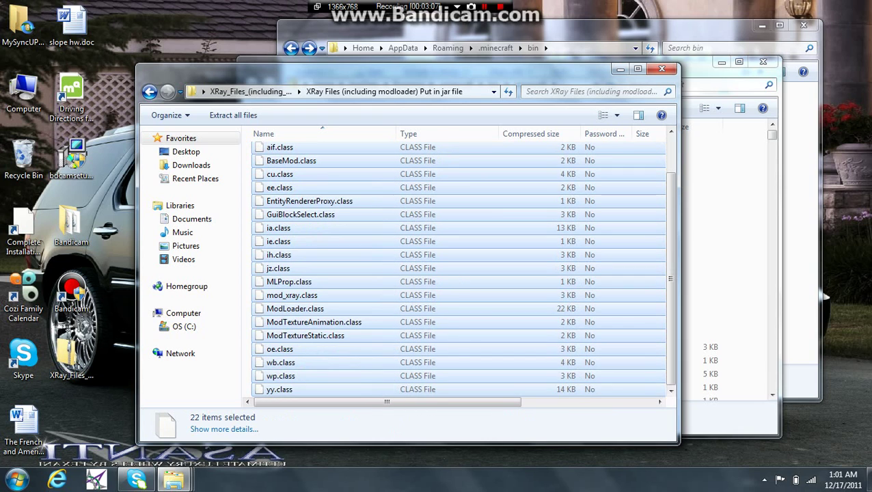
{"action": "left_click_drag", "start_coordinate": [451, 309], "coordinate": [747, 354]}
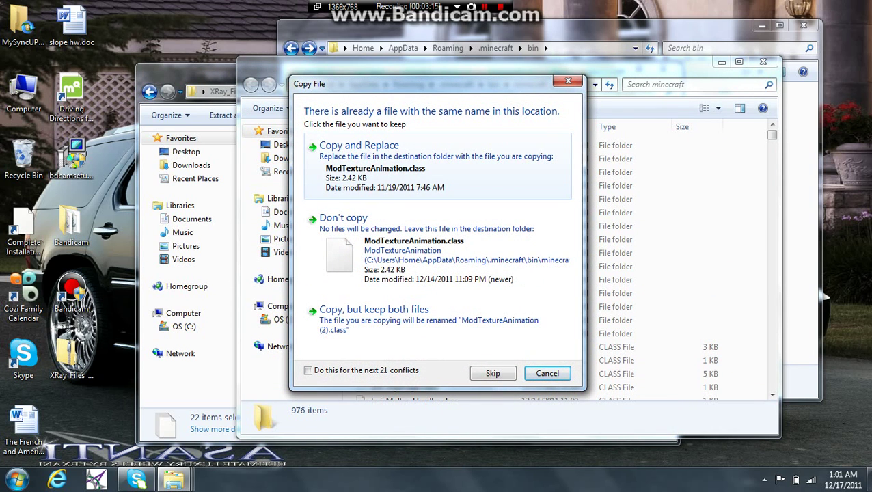
{"action": "left_click", "coordinate": [437, 166]}
{"action": "left_click", "coordinate": [437, 171]}
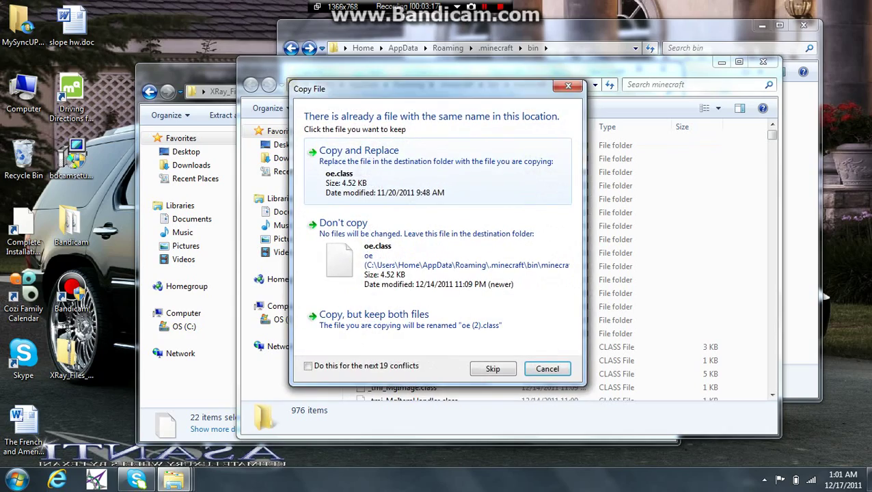
{"action": "left_click", "coordinate": [359, 149]}
{"action": "left_click", "coordinate": [358, 149]}
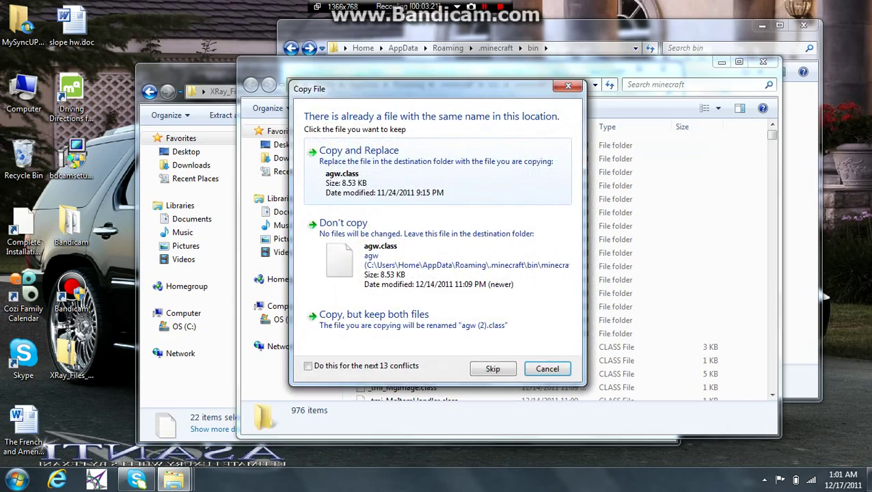
{"action": "left_click", "coordinate": [437, 158]}
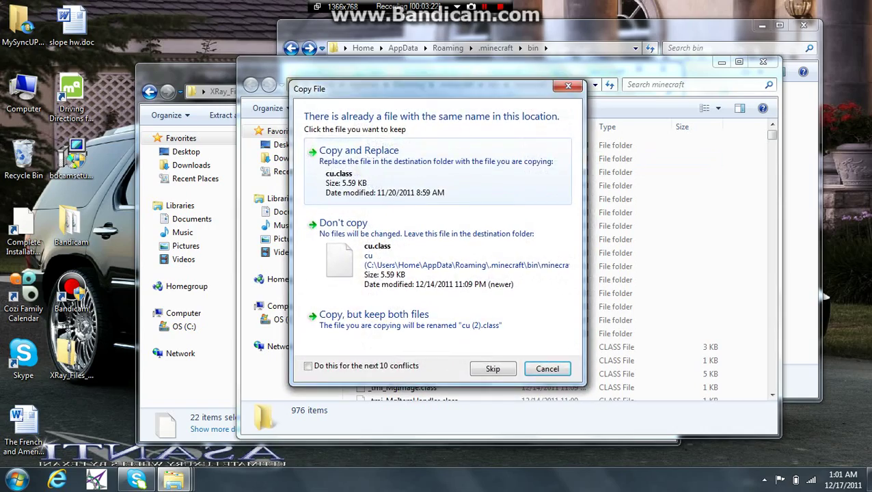
{"action": "left_click", "coordinate": [437, 158]}
{"action": "left_click", "coordinate": [437, 158]}
{"action": "left_click", "coordinate": [362, 164]}
{"action": "left_click", "coordinate": [361, 164]}
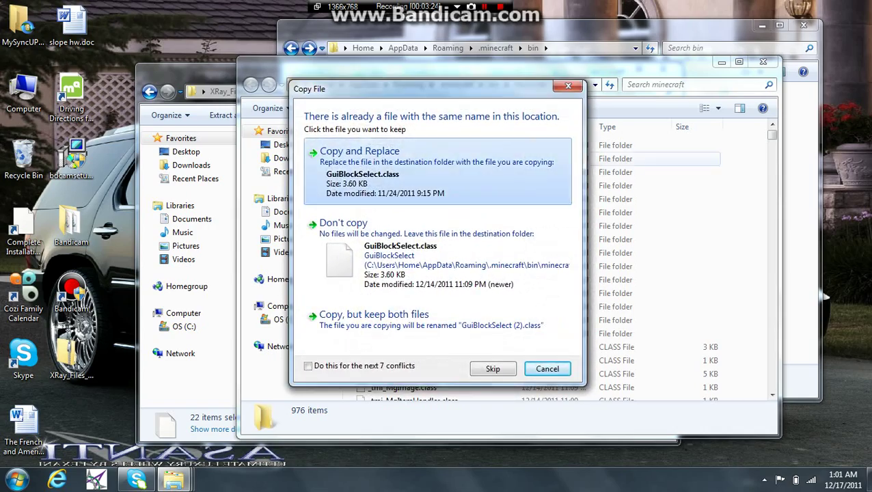
{"action": "left_click", "coordinate": [361, 164]}
{"action": "left_click", "coordinate": [362, 163]}
{"action": "left_click", "coordinate": [362, 164]}
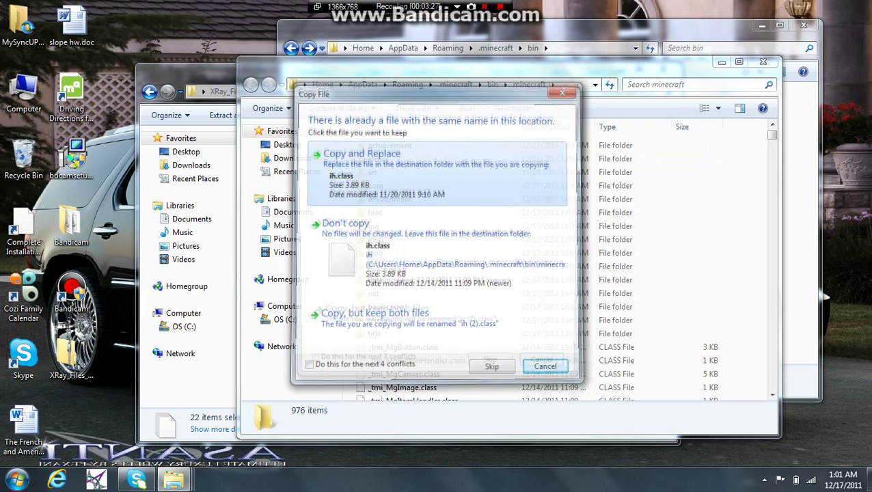
{"action": "left_click", "coordinate": [361, 164]}
{"action": "left_click", "coordinate": [362, 164]}
{"action": "left_click", "coordinate": [361, 164]}
{"action": "left_click", "coordinate": [361, 164]}
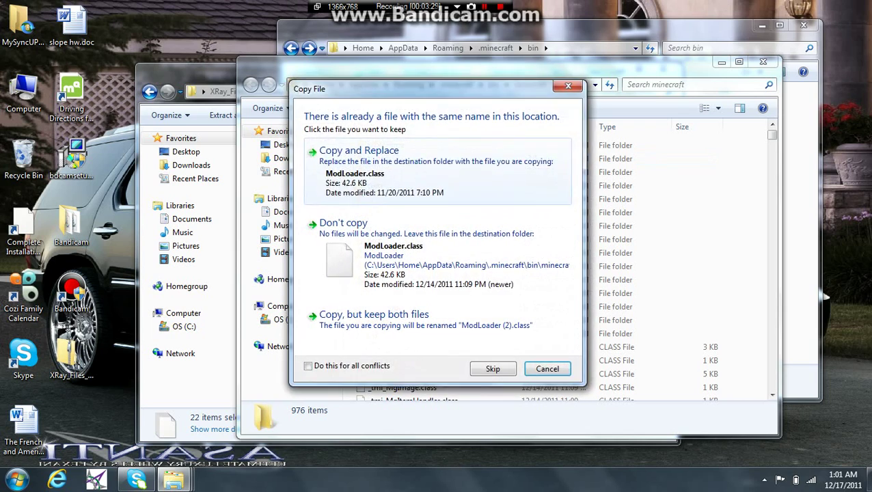
{"action": "left_click", "coordinate": [361, 164]}
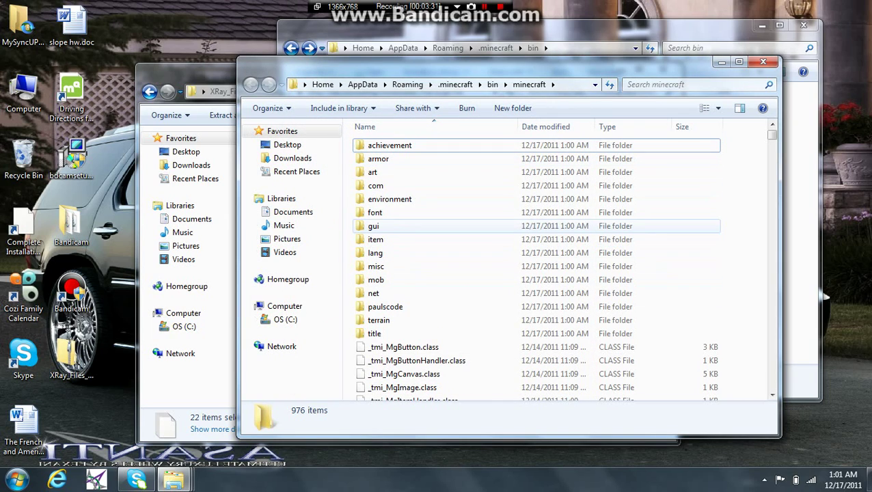
{"action": "mouse_move", "coordinate": [771, 134]}
{"action": "left_mouse_down"}
{"action": "mouse_move", "coordinate": [771, 144]}
{"action": "mouse_move", "coordinate": [771, 134]}
{"action": "left_mouse_up"}
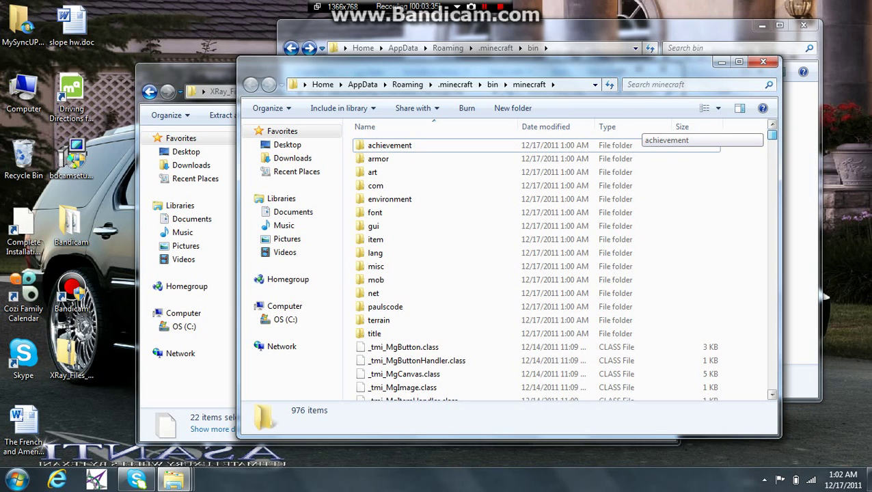
{"action": "scroll", "coordinate": [560, 266], "scroll_direction": "down", "scroll_amount": 13}
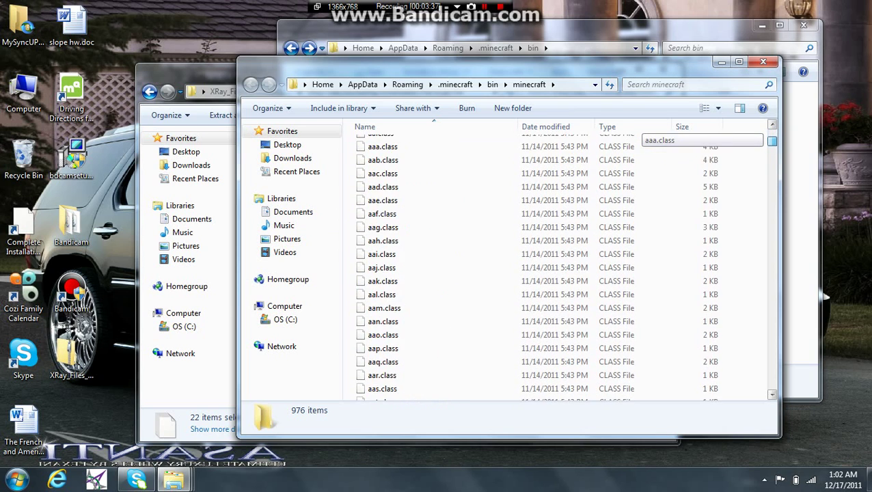
{"action": "scroll", "coordinate": [560, 267], "scroll_direction": "down", "scroll_amount": 20}
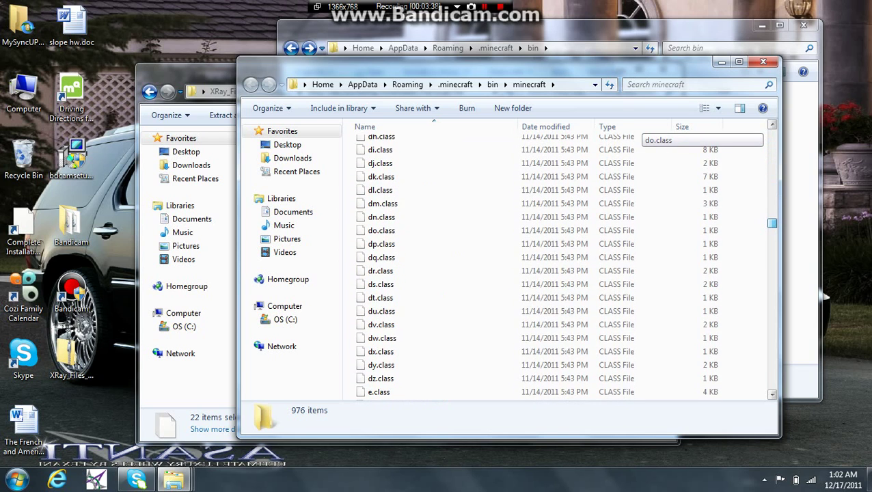
{"action": "key", "text": "Home"}
{"action": "left_click_drag", "start_coordinate": [771, 134], "coordinate": [772, 134]}
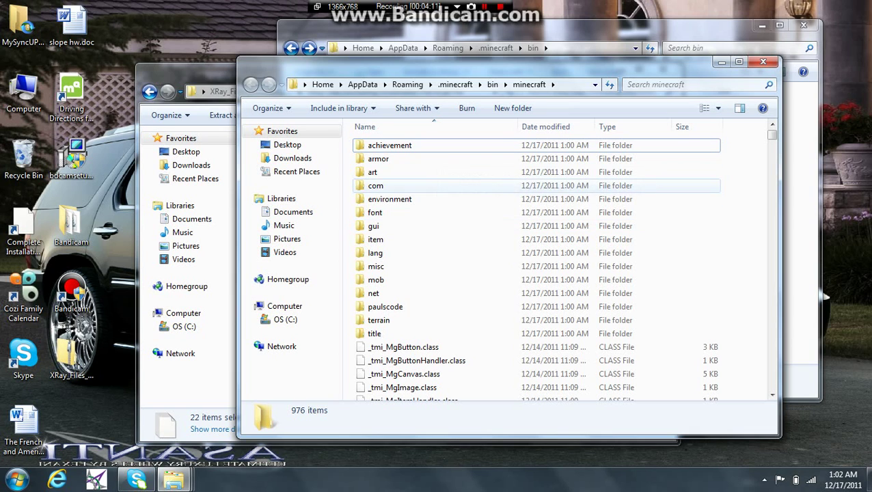
- Compress all files and folders in the minecraft folder into a single zipped folder
{"action": "left_click_drag", "start_coordinate": [348, 135], "coordinate": [525, 403]}
{"action": "left_click_drag", "start_coordinate": [355, 405], "coordinate": [355, 405]}
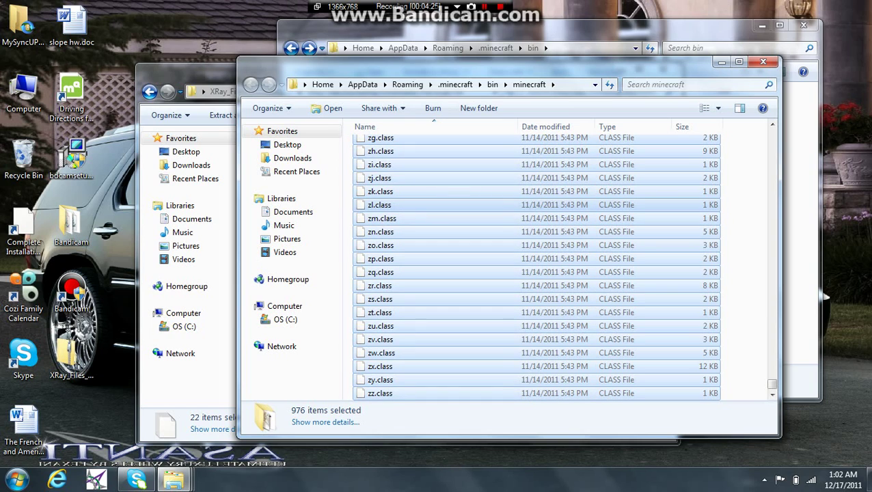
{"action": "right_click", "coordinate": [474, 211]}
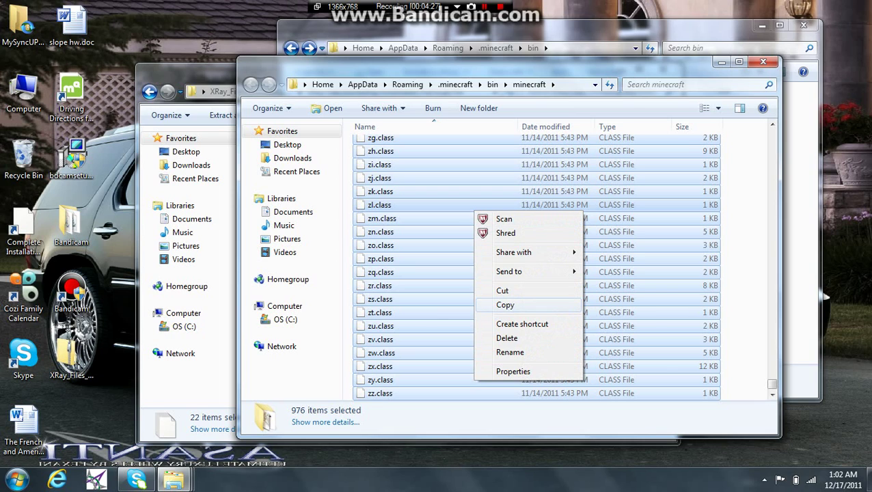
{"action": "mouse_move", "coordinate": [519, 271]}
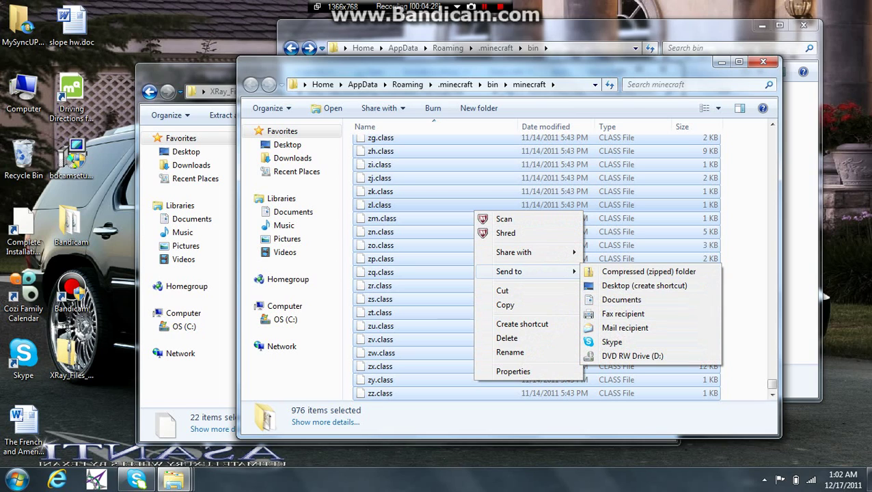
{"action": "left_click", "coordinate": [648, 271]}
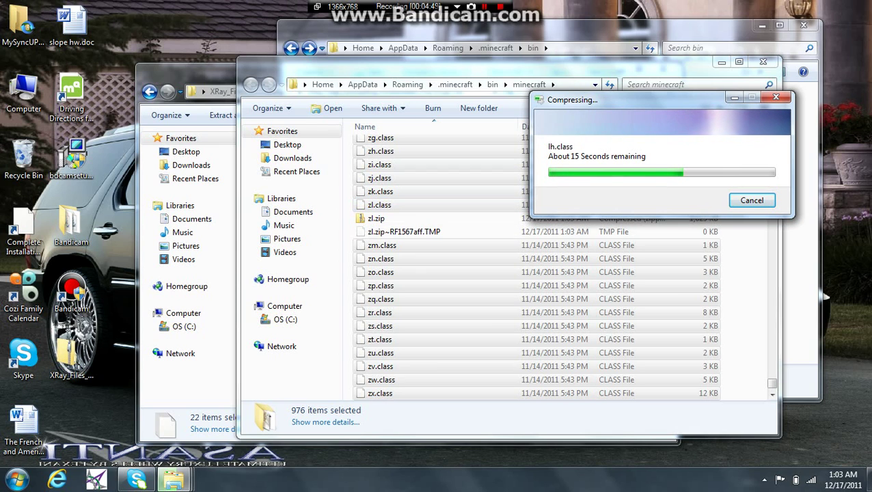
- Arrange the bin and minecraft windows side by side and move zl.zip from the minecraft folder into bin, retrying the move if it is blocked
{"action": "key", "text": "alt+Tab"}
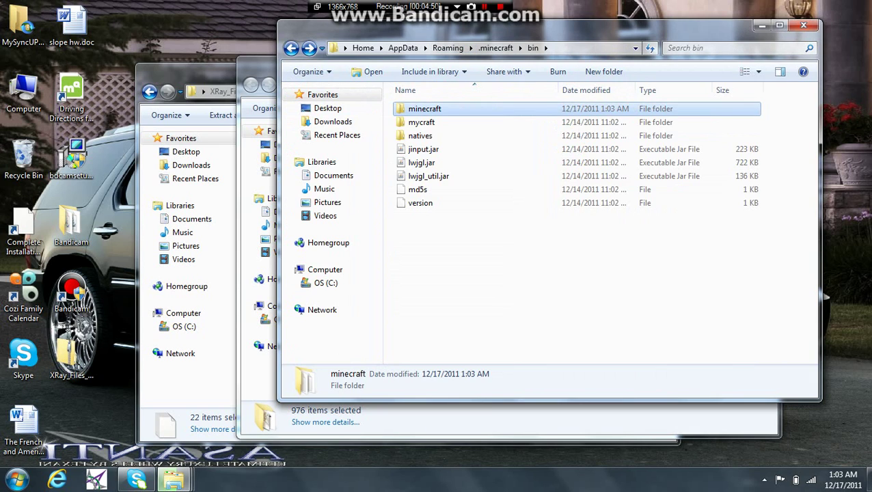
{"action": "left_click_drag", "start_coordinate": [546, 28], "coordinate": [271, 10]}
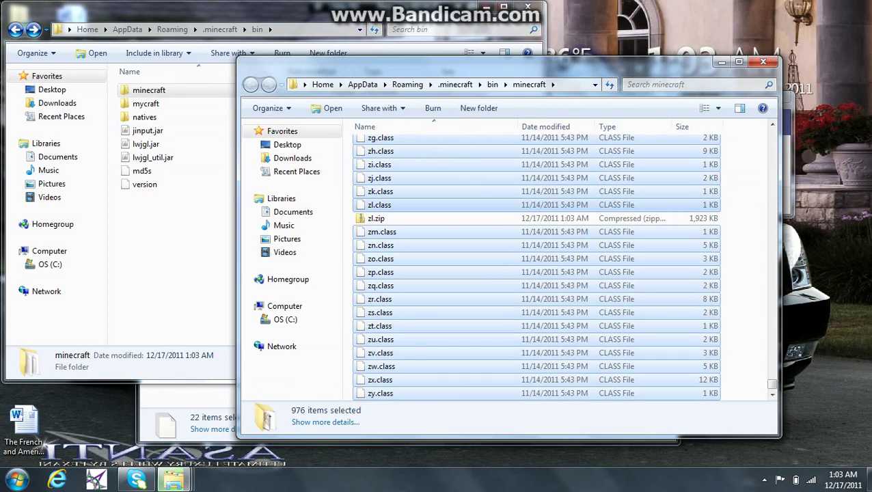
{"action": "left_click_drag", "start_coordinate": [478, 64], "coordinate": [577, 45]}
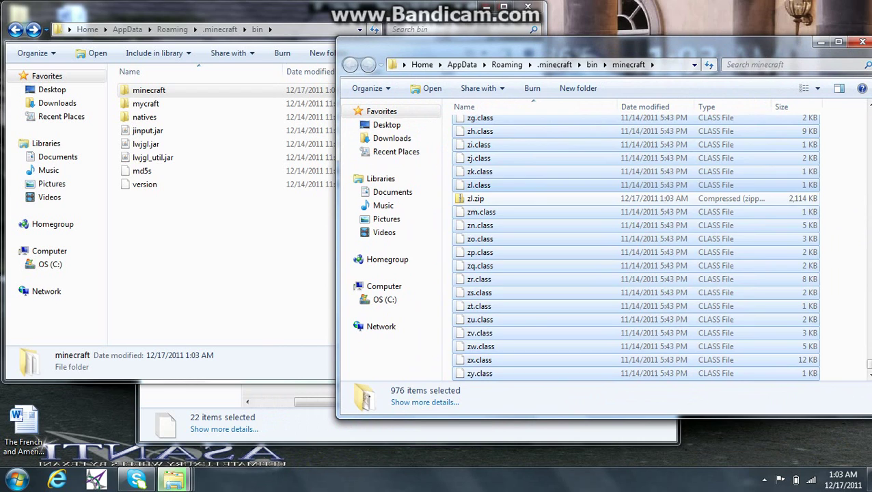
{"action": "left_click", "coordinate": [475, 198]}
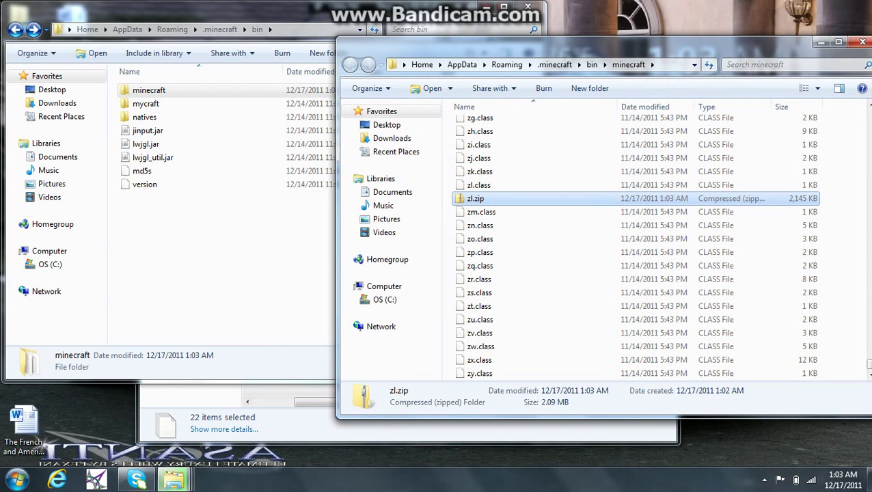
{"action": "left_click_drag", "start_coordinate": [475, 198], "coordinate": [284, 257]}
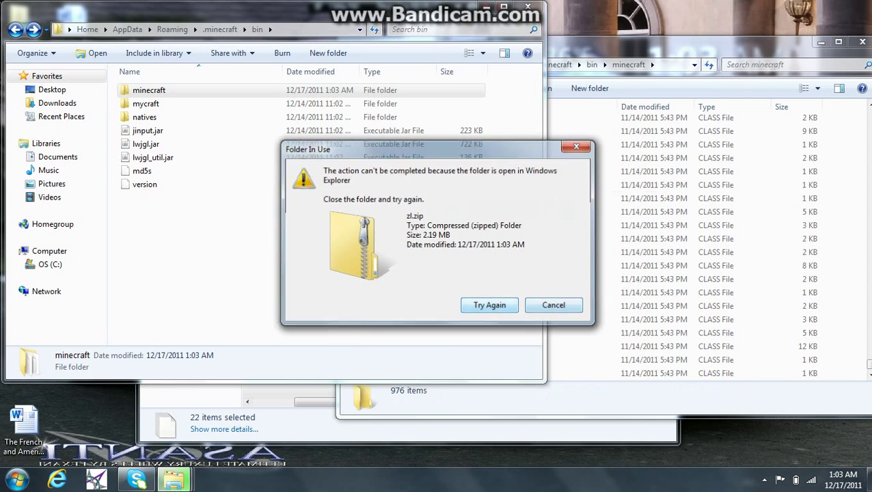
{"action": "left_click", "coordinate": [490, 305]}
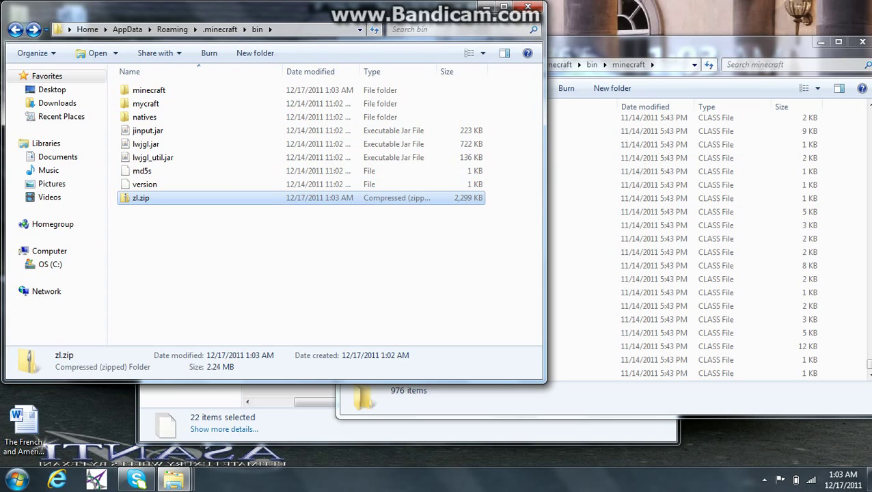
{"action": "left_click", "coordinate": [513, 157]}
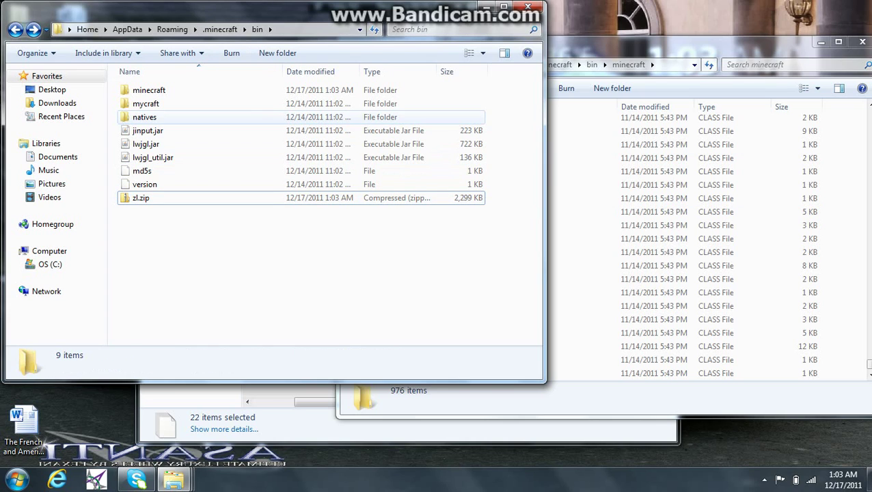
- Delete the minecraft folder from bin and confirm moving it to the Recycle Bin
{"action": "right_click", "coordinate": [151, 90]}
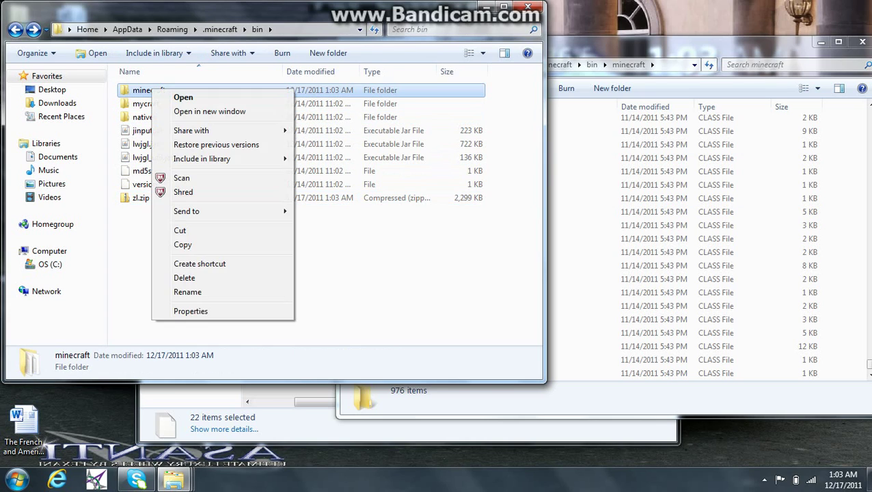
{"action": "left_click", "coordinate": [184, 277]}
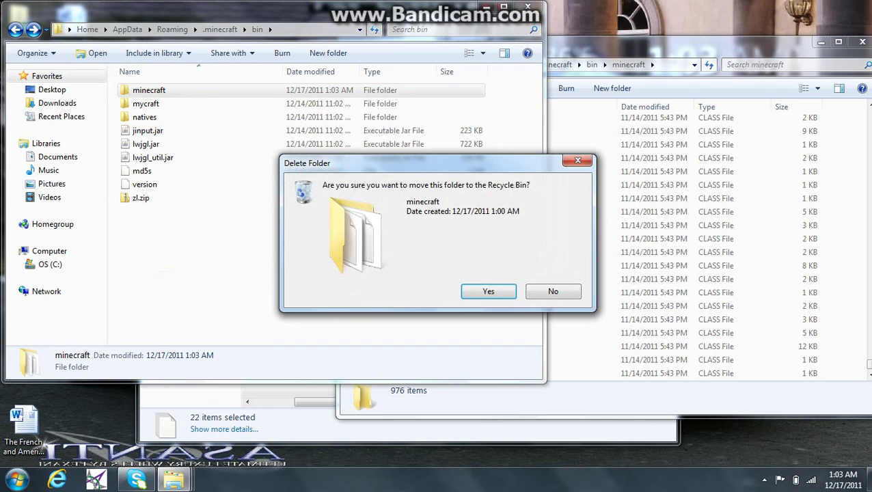
{"action": "key", "text": "Return"}
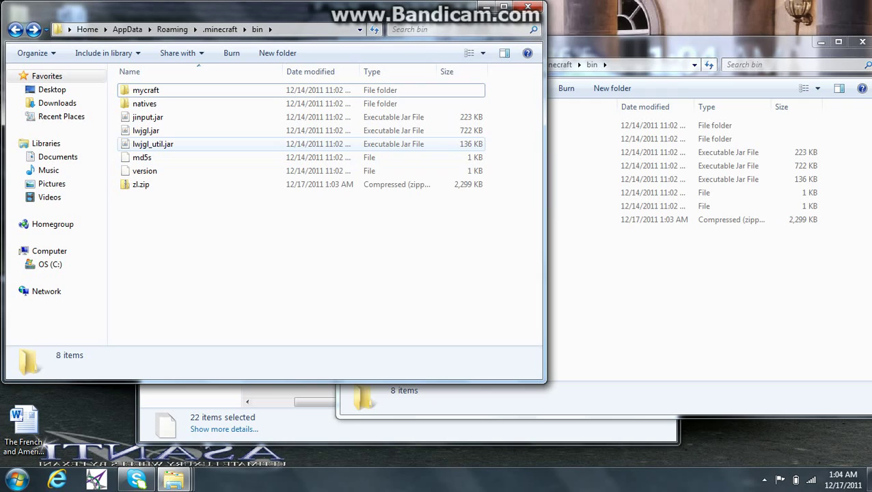
- Rename zl.zip in the bin folder to minecraft.jar and confirm the change of file name extension
{"action": "left_click", "coordinate": [141, 184]}
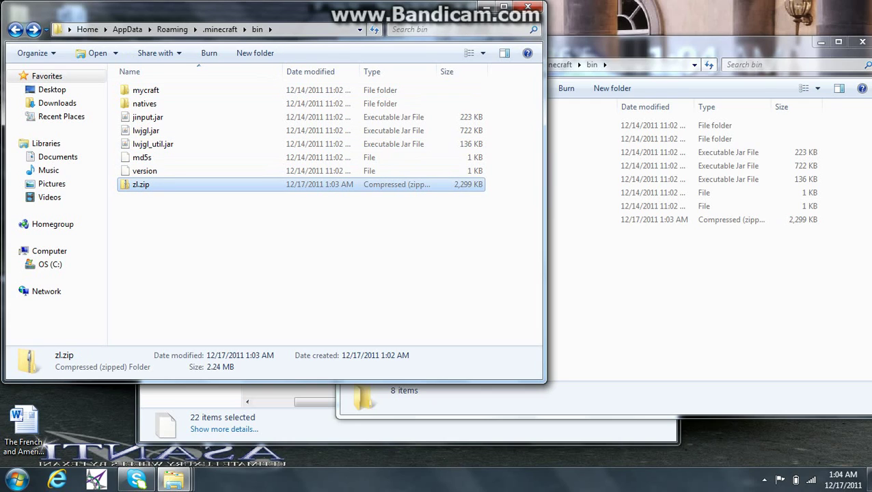
{"action": "key", "text": "F2"}
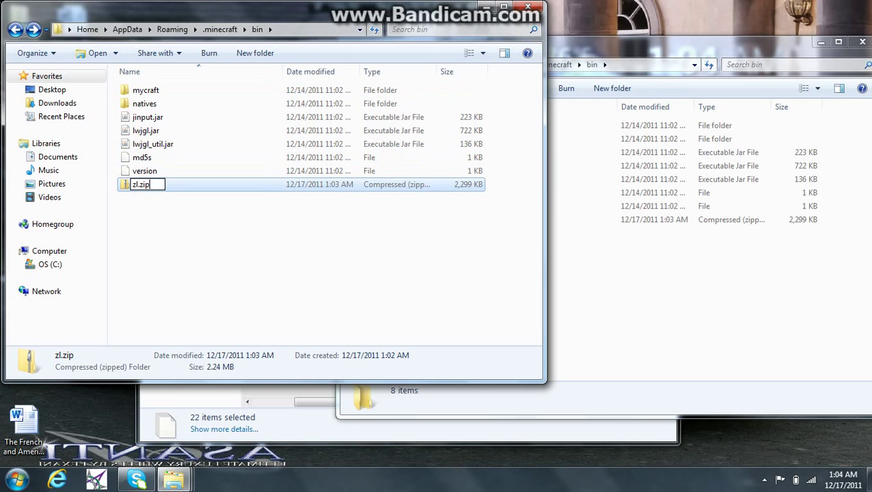
{"action": "key", "text": "BackSpace"}
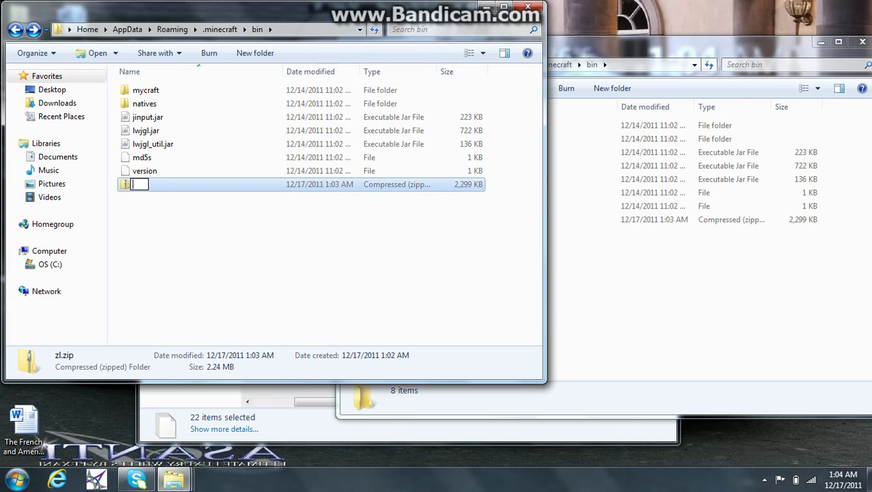
{"action": "type", "text": "minecraft.jar"}
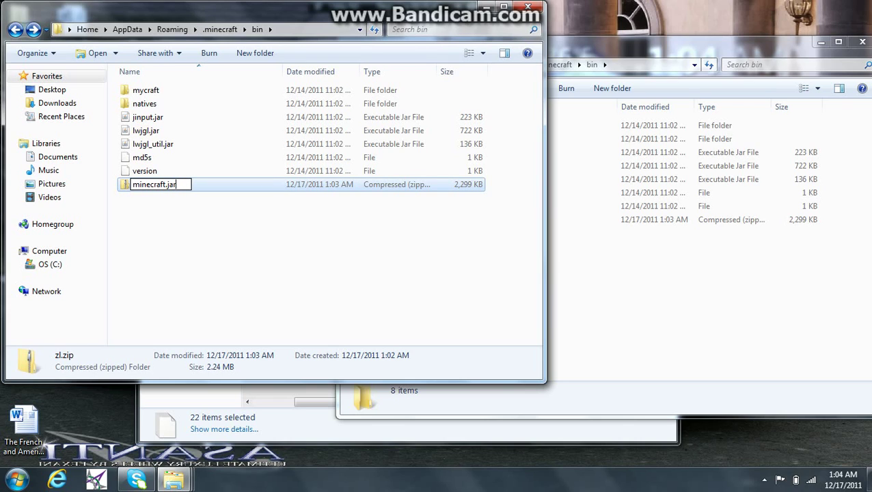
{"action": "key", "text": "Return"}
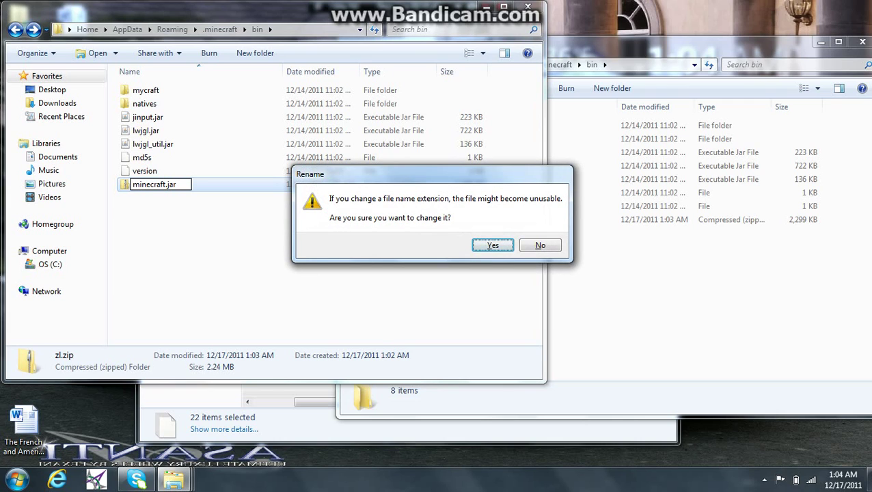
{"action": "key", "text": "Return"}
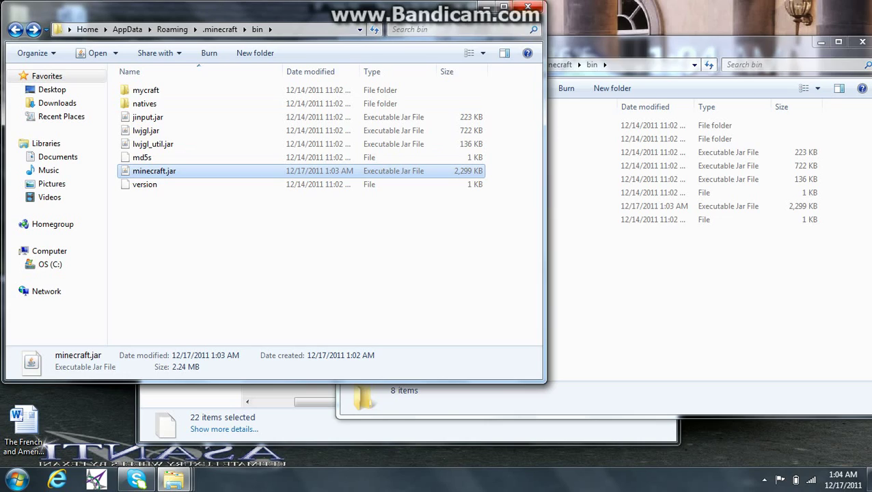
- Close both bin folder windows and the XRay files window to clear the desktop
{"action": "left_click", "coordinate": [528, 7]}
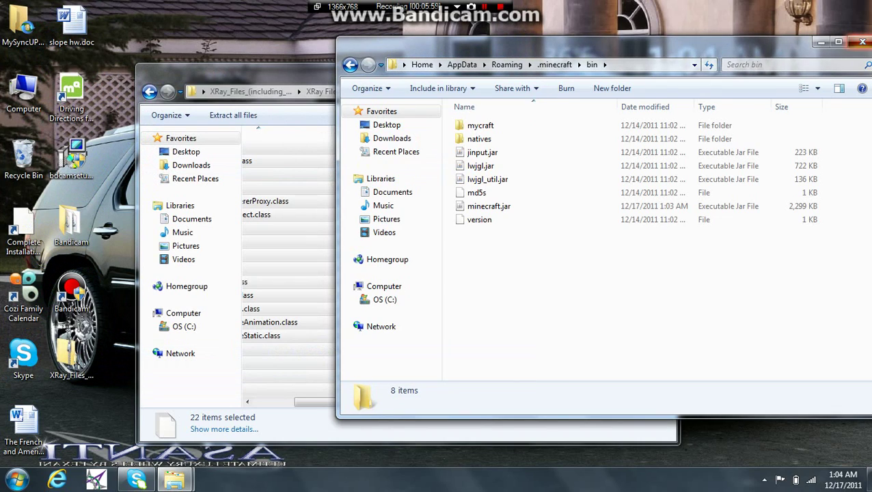
{"action": "left_click", "coordinate": [861, 41]}
{"action": "left_click", "coordinate": [657, 70]}
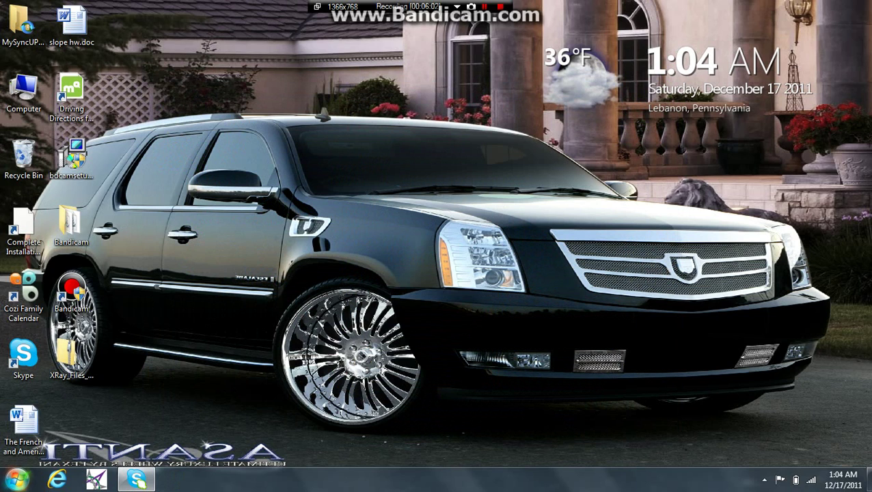
- Launch Minecraft.exe from the Minecraft folder in Downloads, allow it to run despite the unverified publisher, and close the folder window
{"action": "left_click", "coordinate": [17, 479]}
{"action": "left_click", "coordinate": [195, 223]}
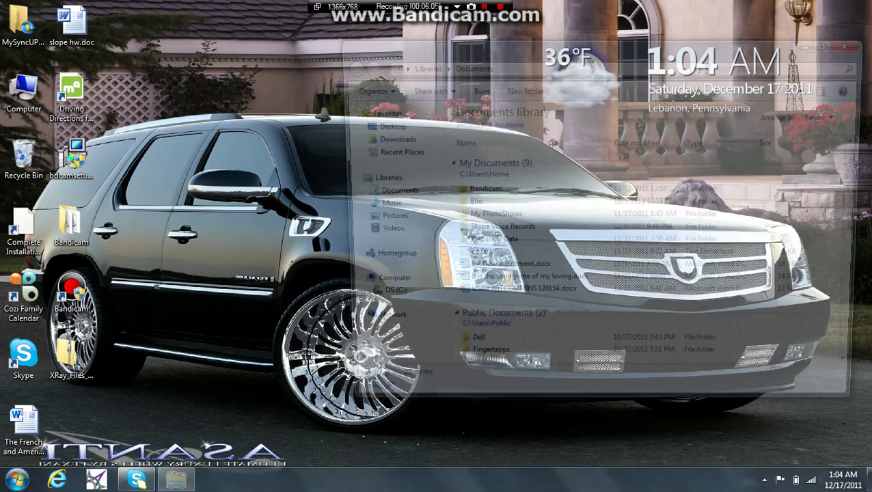
{"action": "left_click", "coordinate": [386, 138]}
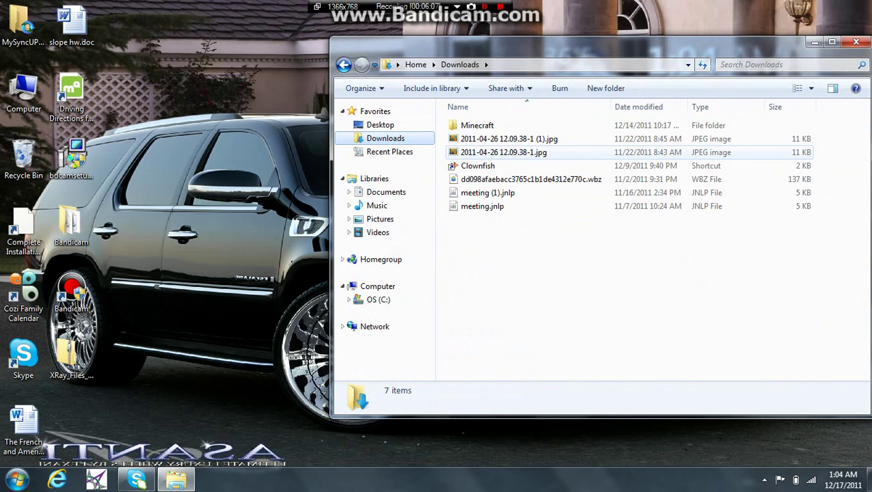
{"action": "double_click", "coordinate": [472, 124]}
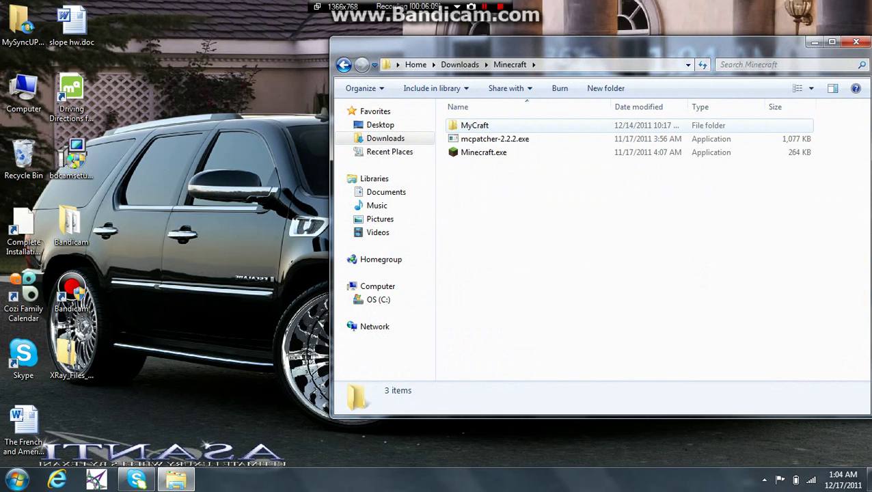
{"action": "double_click", "coordinate": [483, 152]}
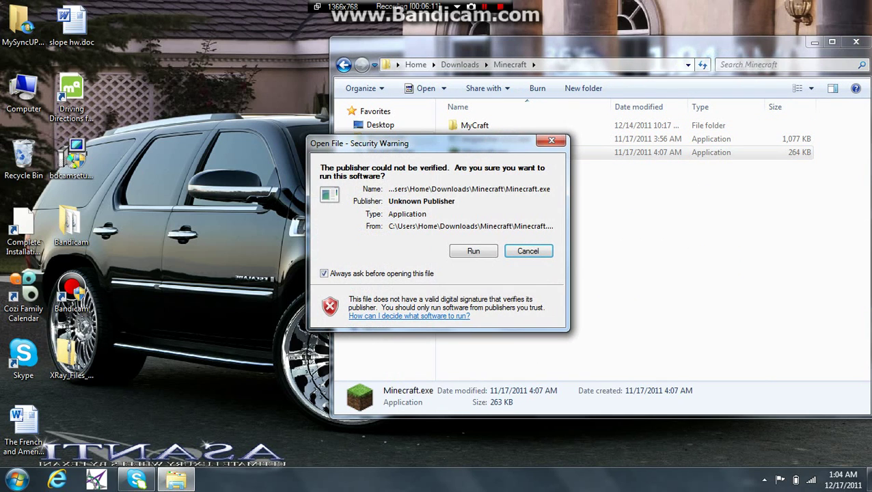
{"action": "left_click", "coordinate": [472, 250]}
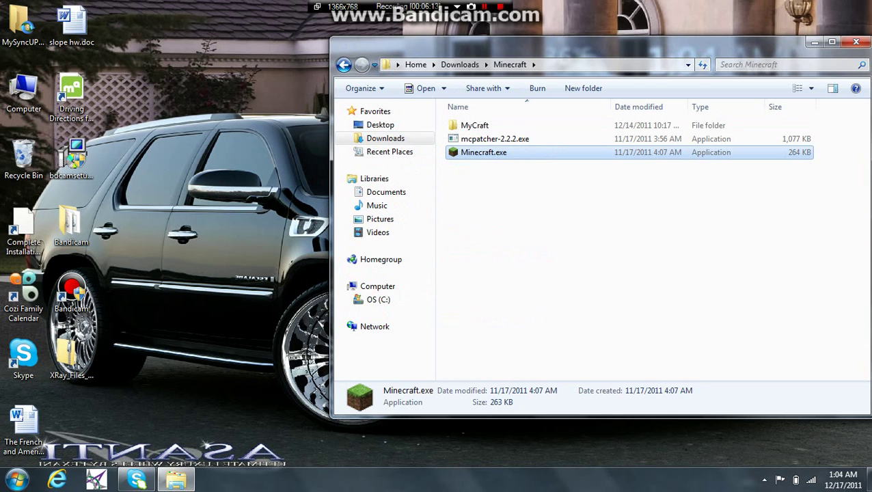
{"action": "left_click", "coordinate": [856, 42]}
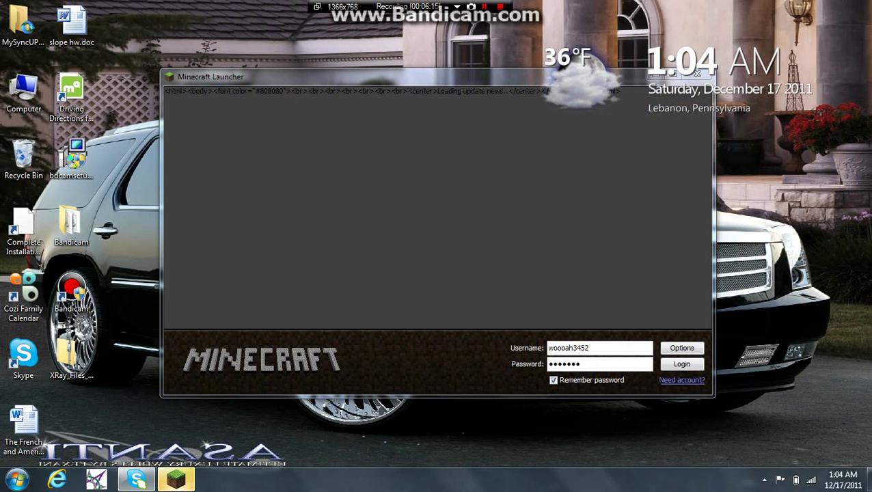
- Log in to Minecraft with the remembered account, join the Vitalcraft multiplayer server and walk forward in its world
{"action": "key", "text": "Return"}
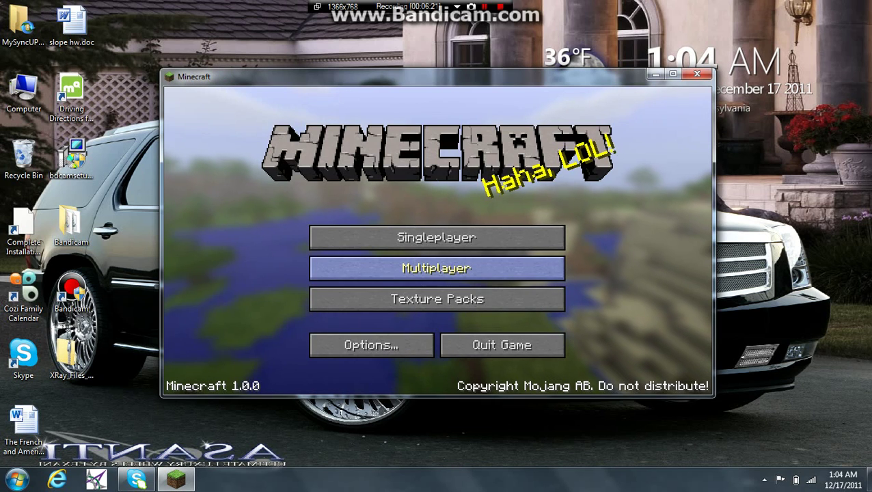
{"action": "left_click", "coordinate": [436, 266]}
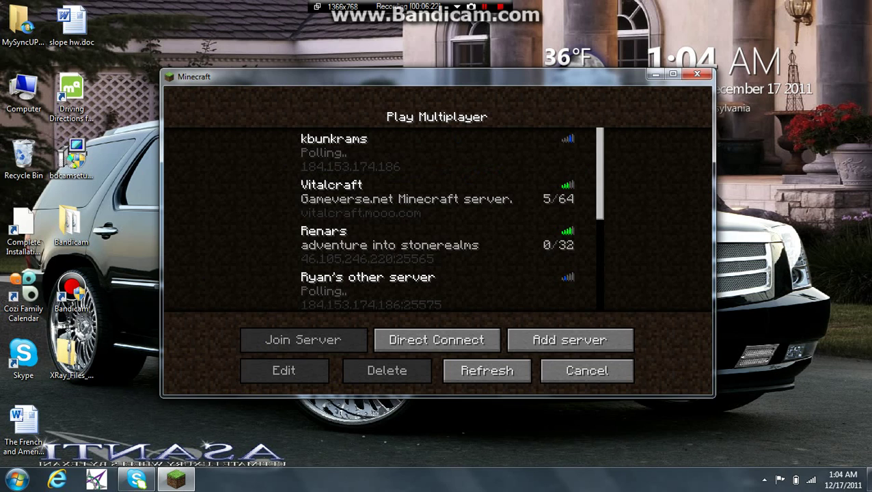
{"action": "left_click", "coordinate": [406, 199]}
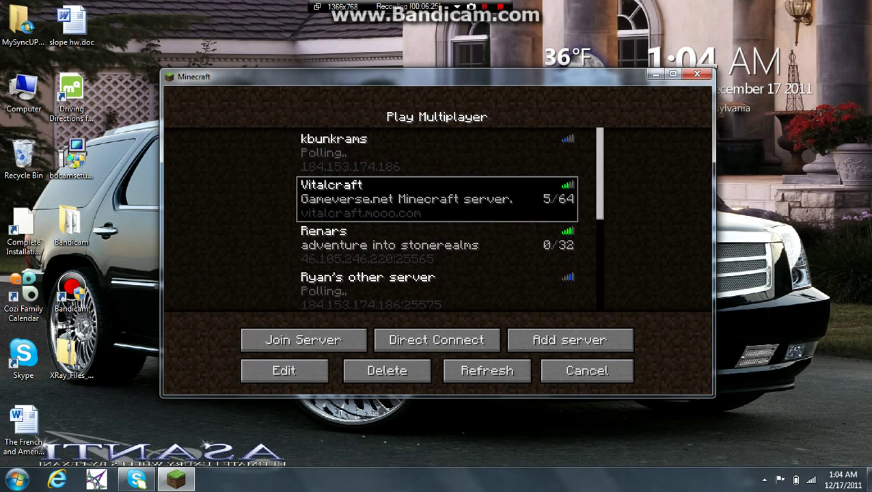
{"action": "left_click", "coordinate": [335, 341]}
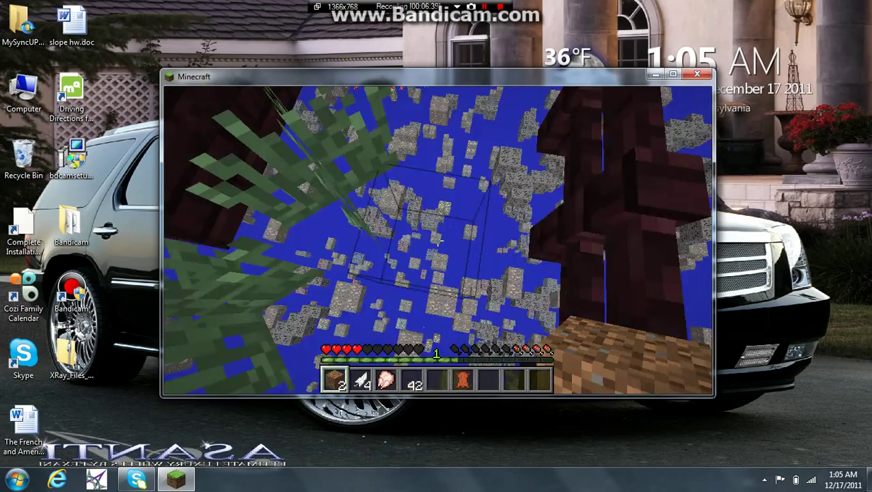
{"action": "key", "text": "w"}
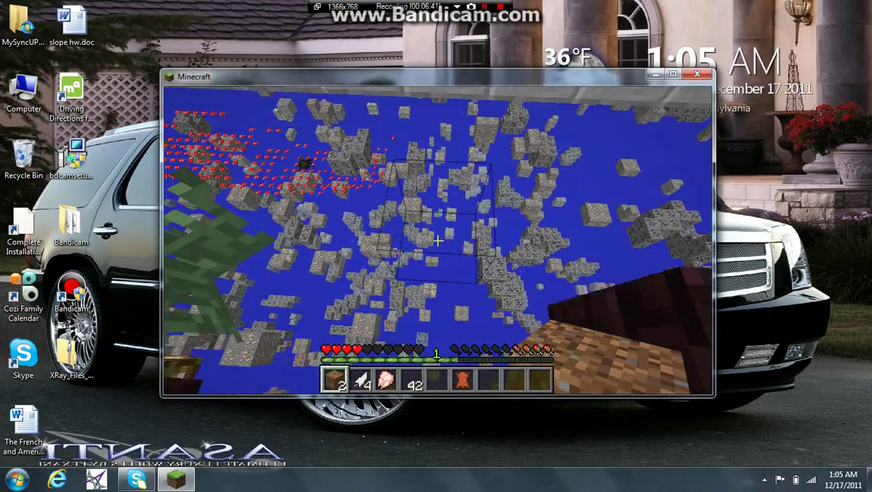